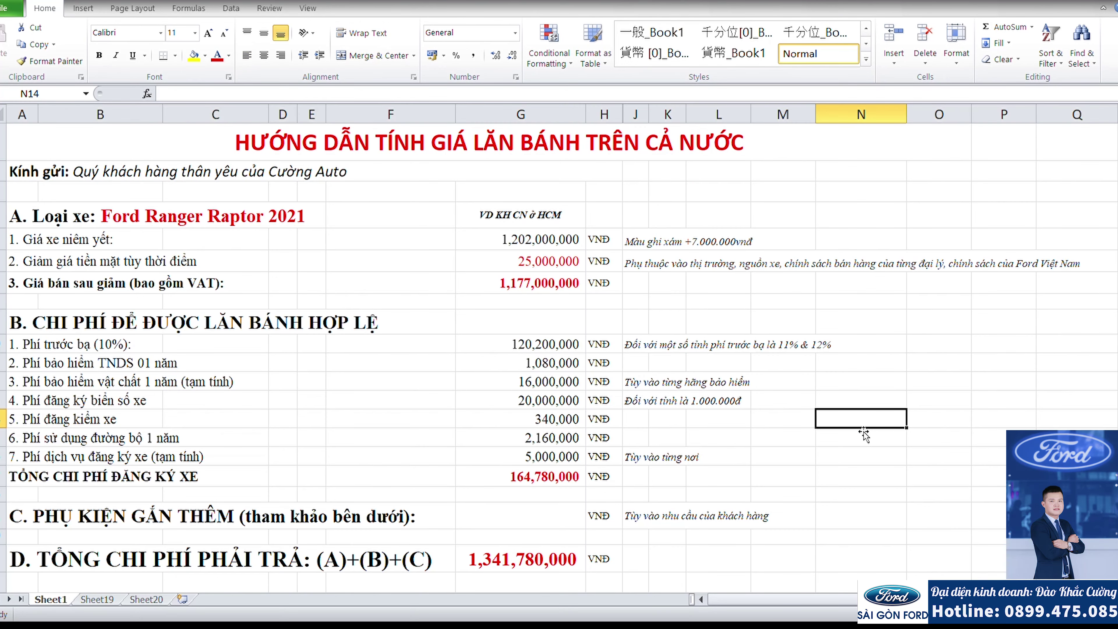
Step: Examine section A of the Ford Ranger Raptor 2021 quote: list price, cash discount with its note, and the discounted price formula
{"action": "left_click", "coordinate": [542, 215]}
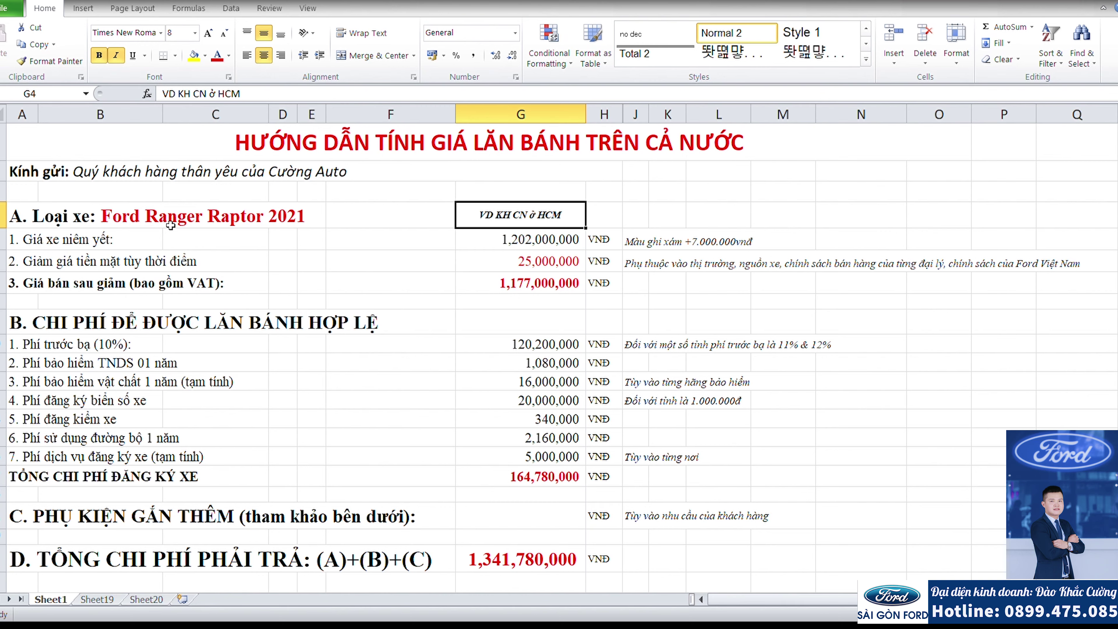
{"action": "left_click", "coordinate": [569, 246]}
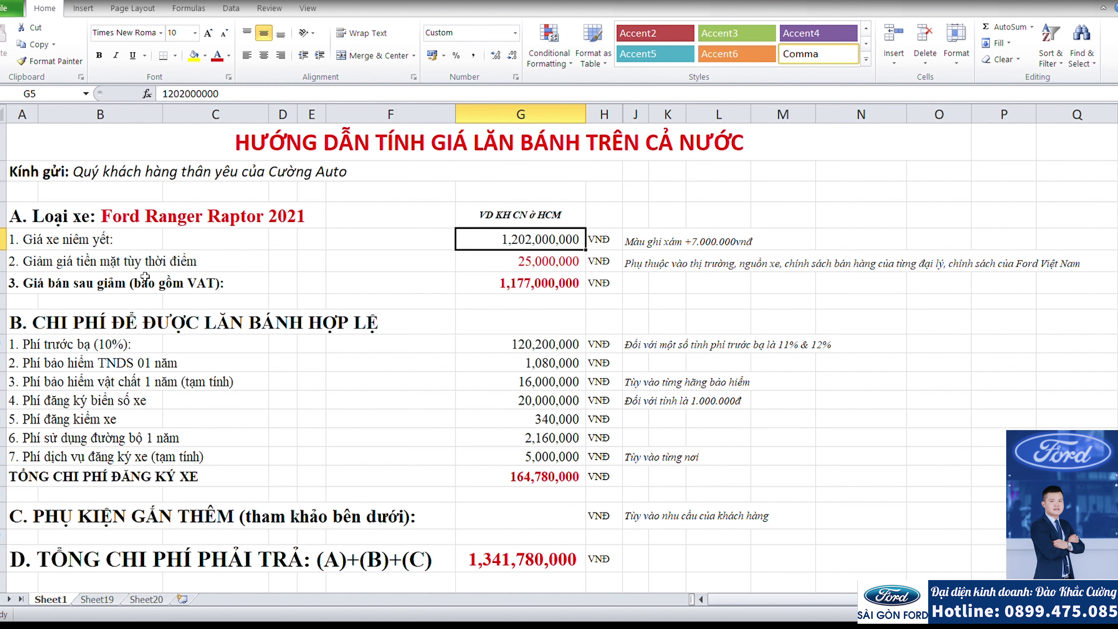
{"action": "left_click", "coordinate": [652, 262]}
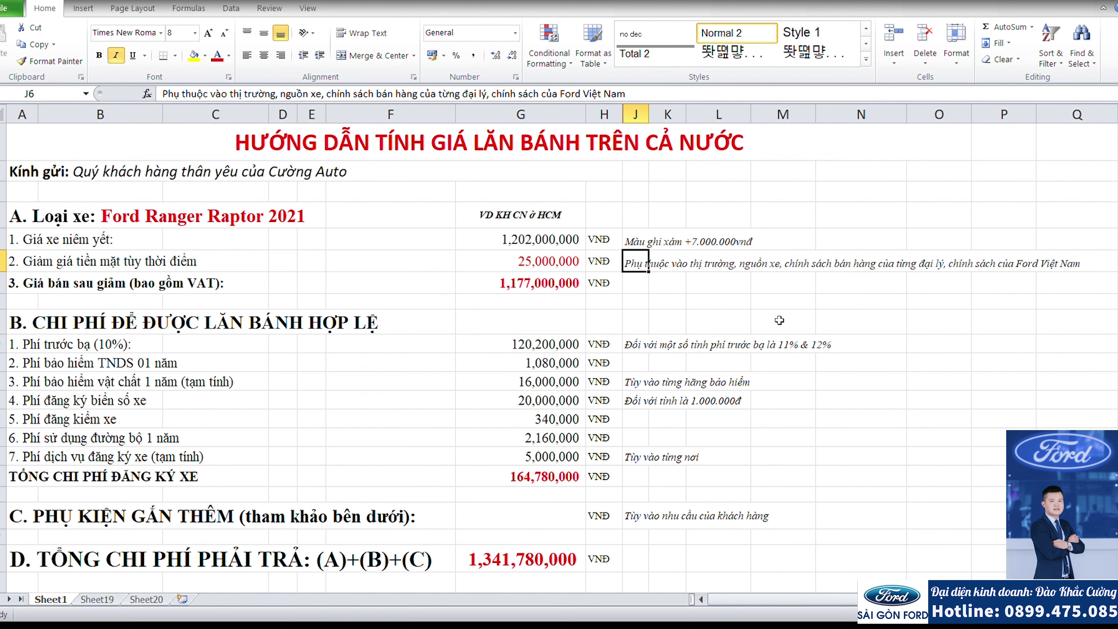
{"action": "left_click", "coordinate": [782, 289]}
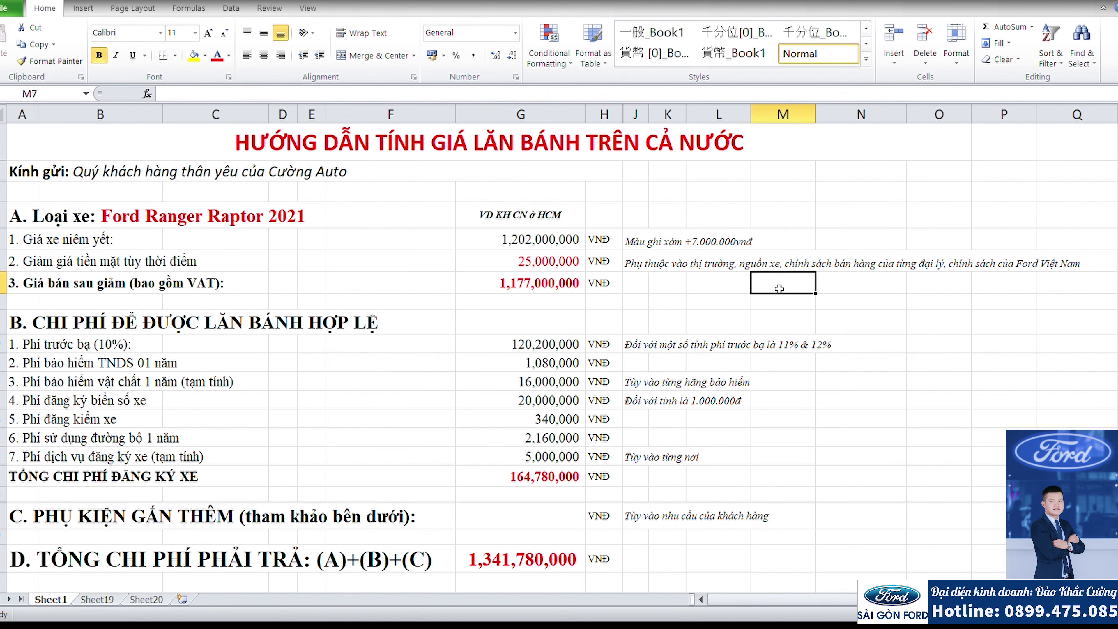
{"action": "left_click", "coordinate": [523, 263]}
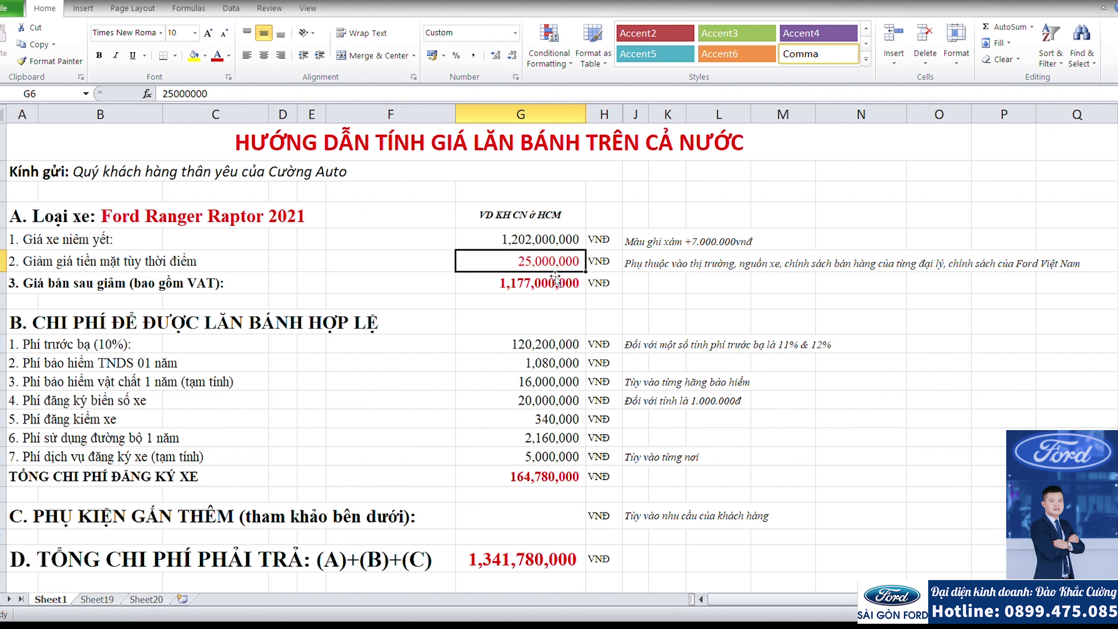
{"action": "left_click", "coordinate": [547, 288]}
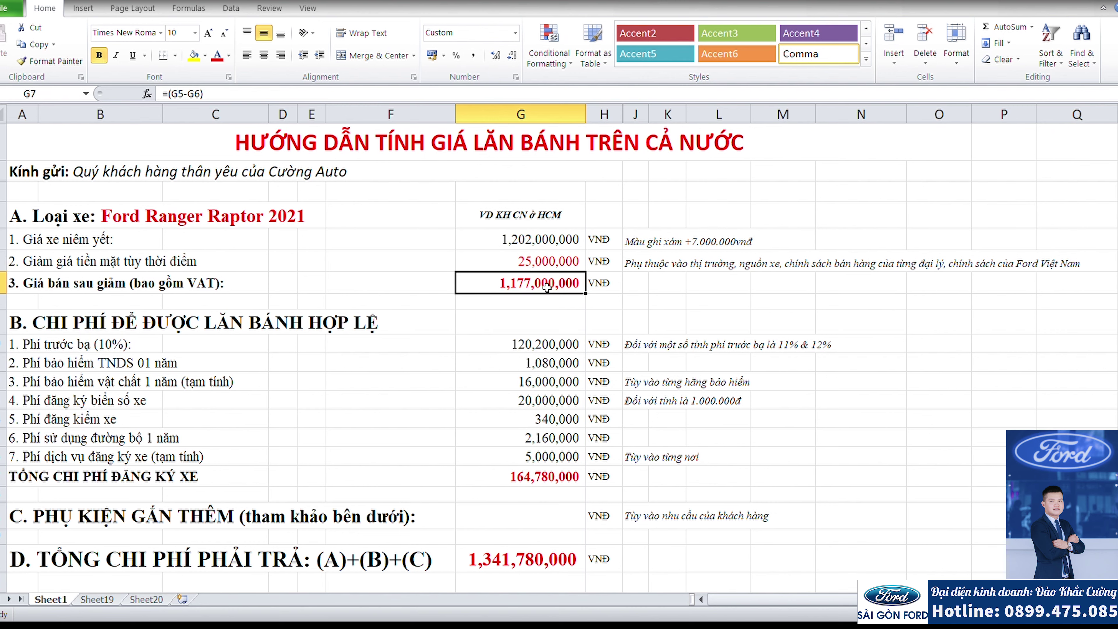
{"action": "left_click", "coordinate": [548, 266]}
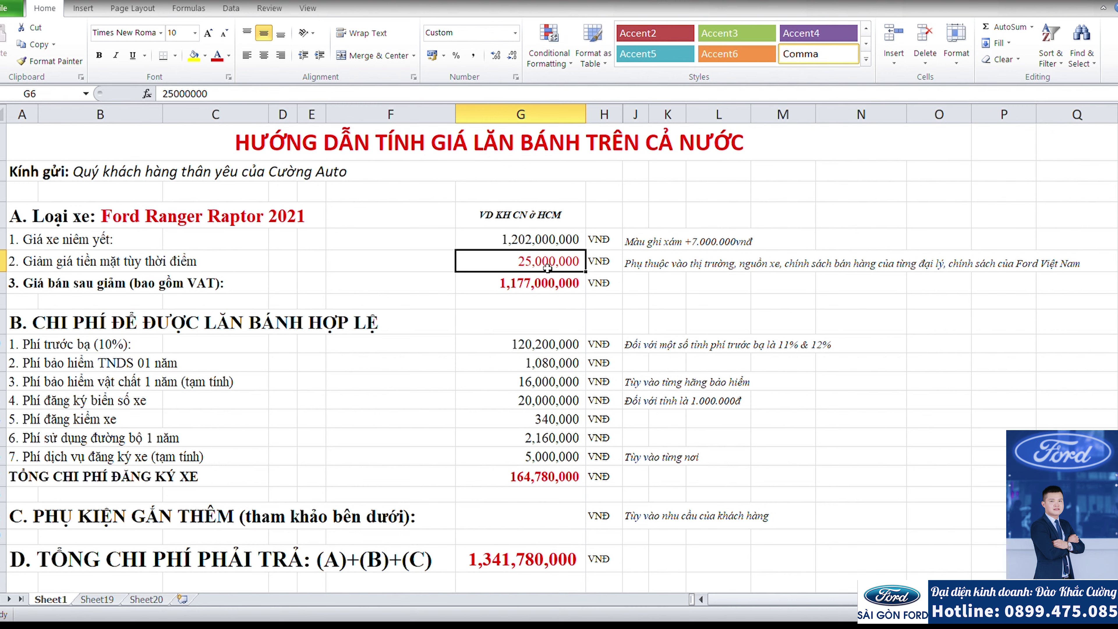
{"action": "left_click", "coordinate": [555, 294]}
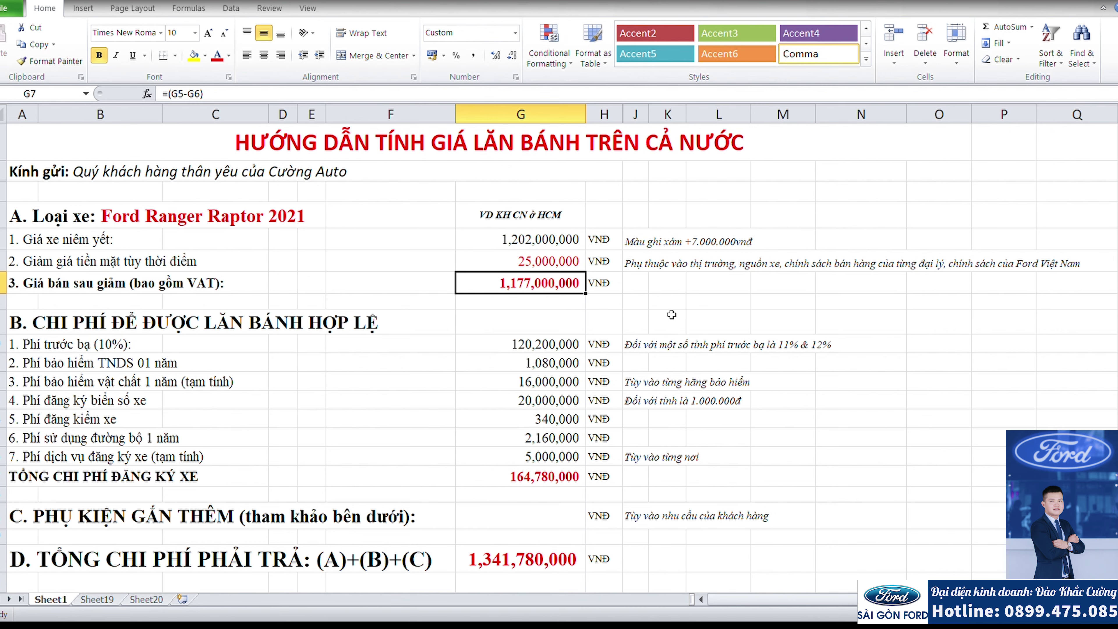
{"action": "key", "text": "Right"}
{"action": "key", "text": "Right"}
{"action": "key", "text": "Right"}
{"action": "key", "text": "Right"}
{"action": "key", "text": "Right"}
{"action": "key", "text": "Right"}
{"action": "key", "text": "Down"}
{"action": "key", "text": "Down"}
{"action": "key", "text": "Down"}
{"action": "key", "text": "Down"}
{"action": "key", "text": "Down"}
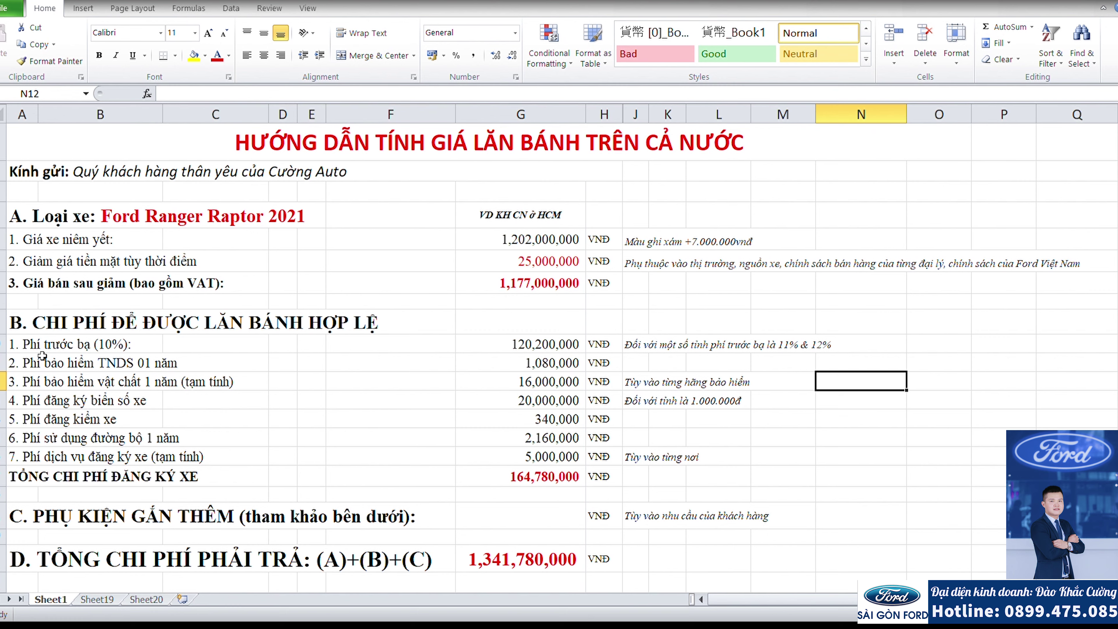
Step: Examine the registration tax formula, the civil liability insurance and the one-year vehicle insurance fee with its note in section B
{"action": "left_click", "coordinate": [34, 347]}
{"action": "left_click", "coordinate": [556, 356]}
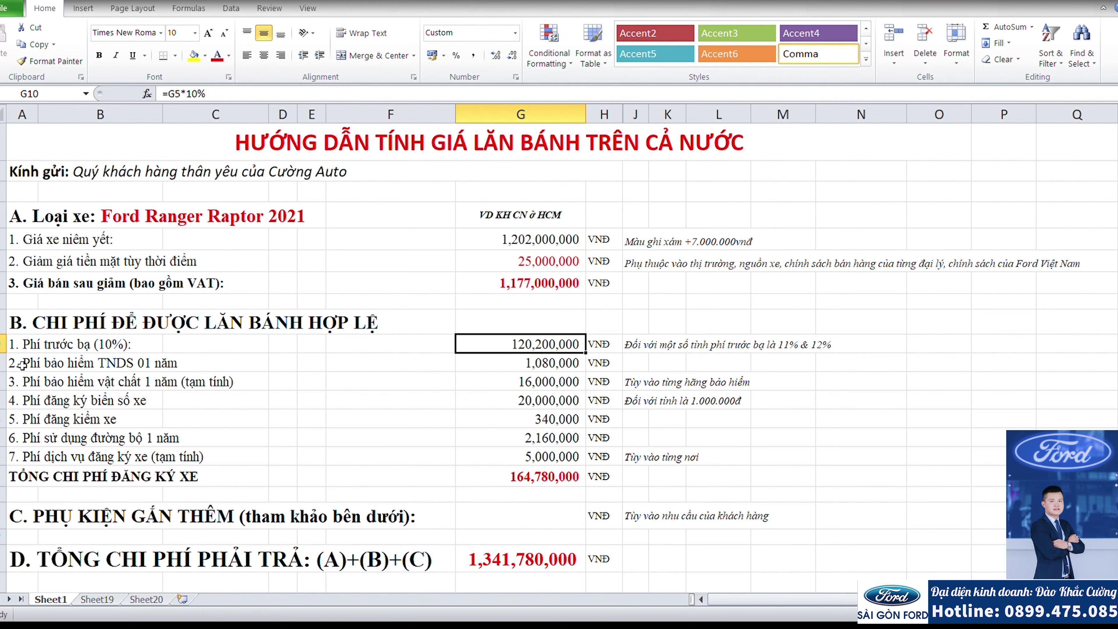
{"action": "left_click", "coordinate": [23, 365]}
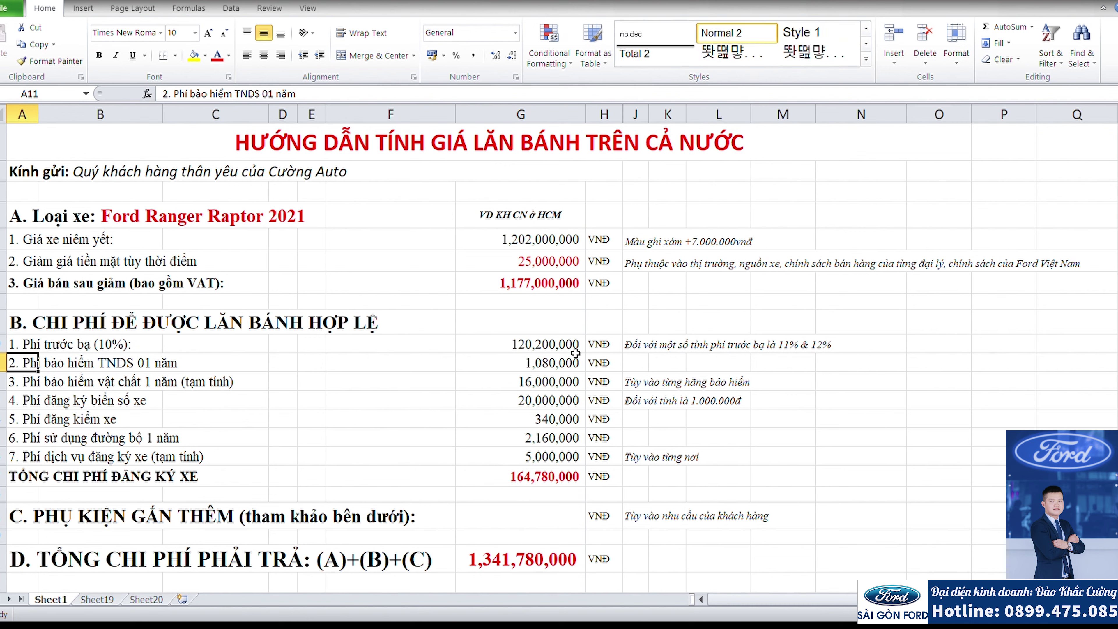
{"action": "left_click", "coordinate": [563, 369]}
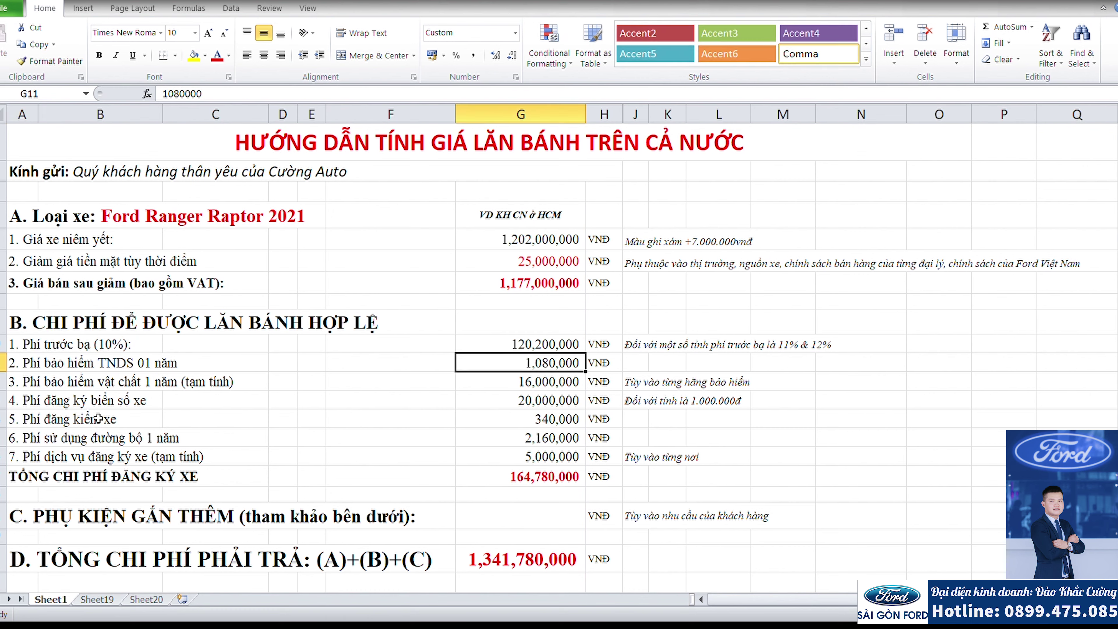
{"action": "left_click", "coordinate": [555, 385]}
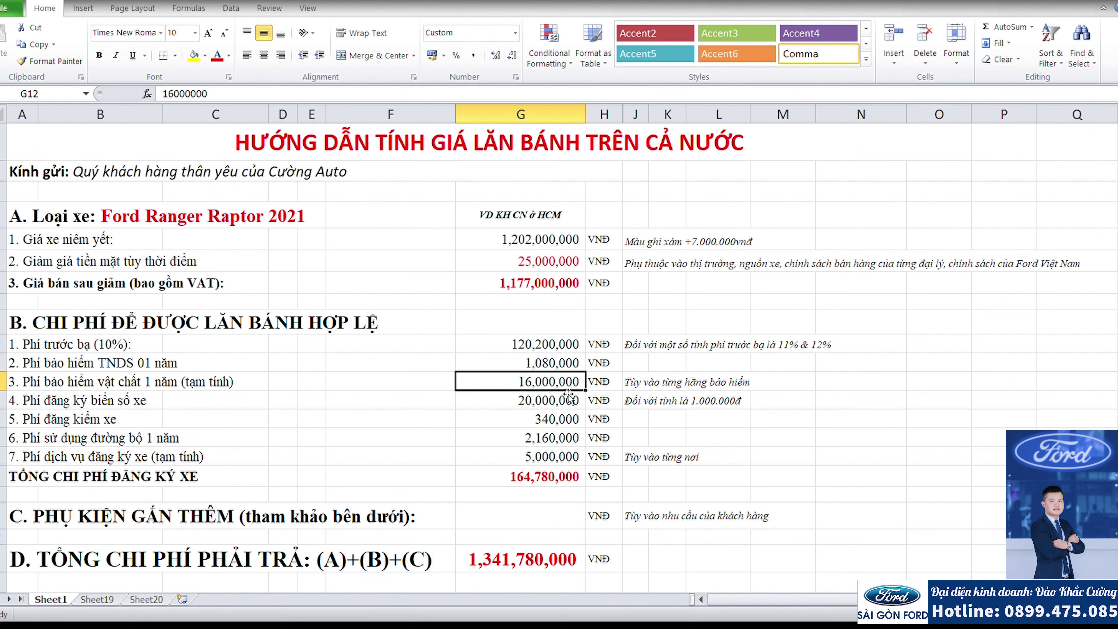
{"action": "left_click", "coordinate": [3, 390]}
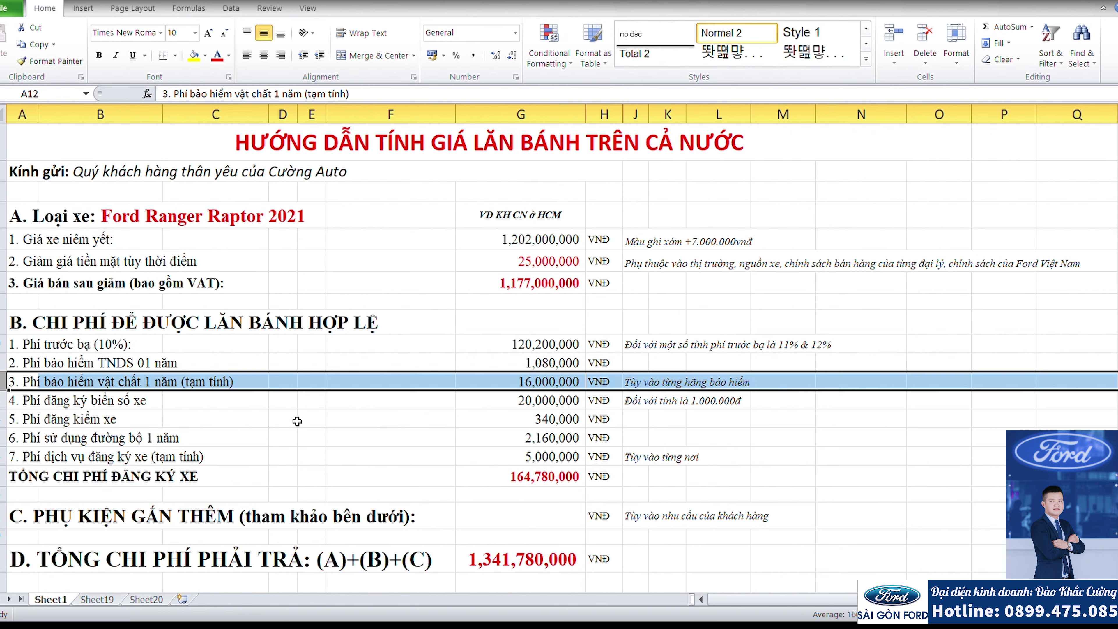
{"action": "left_click", "coordinate": [574, 400]}
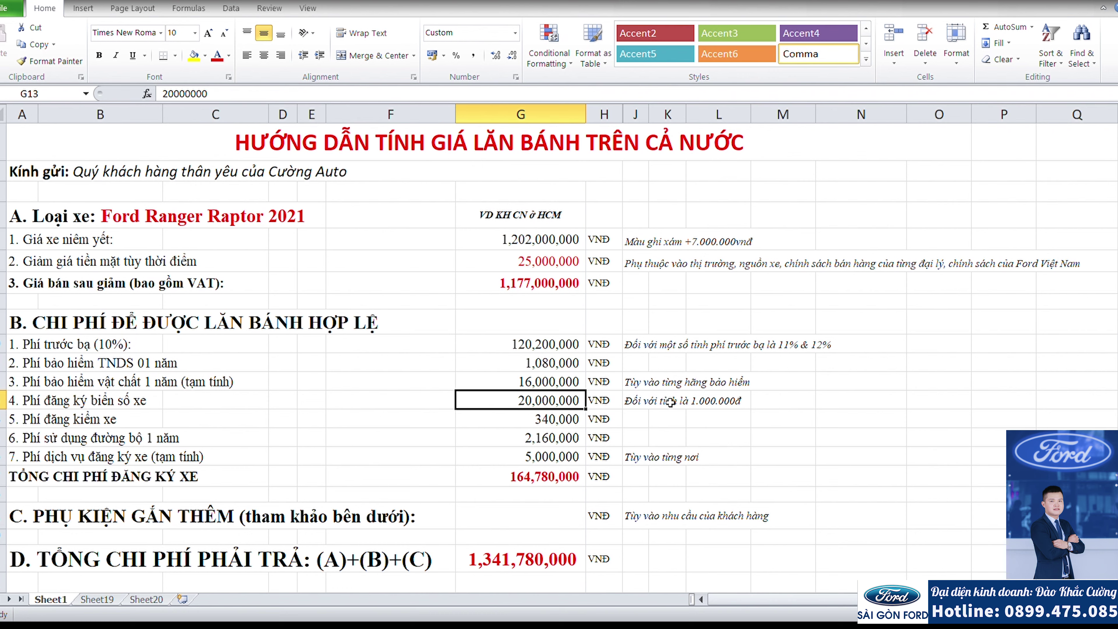
{"action": "left_click", "coordinate": [557, 387]}
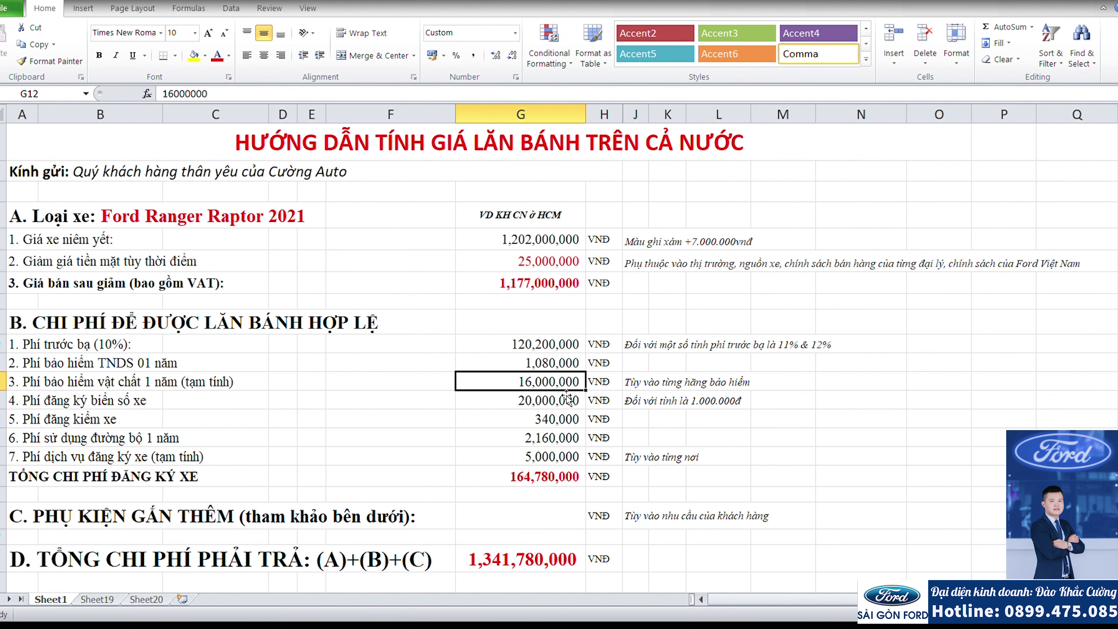
{"action": "left_click", "coordinate": [635, 390]}
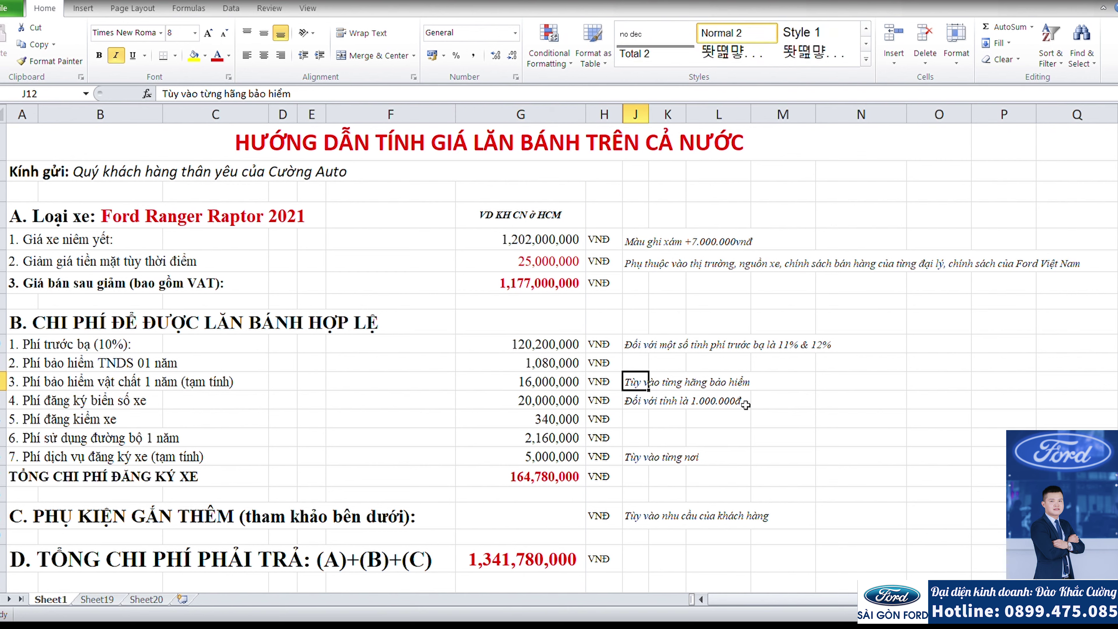
Step: Examine the licence plate fee, the registration service fee with its note, and the total registration cost formula in section B
{"action": "left_click", "coordinate": [27, 402]}
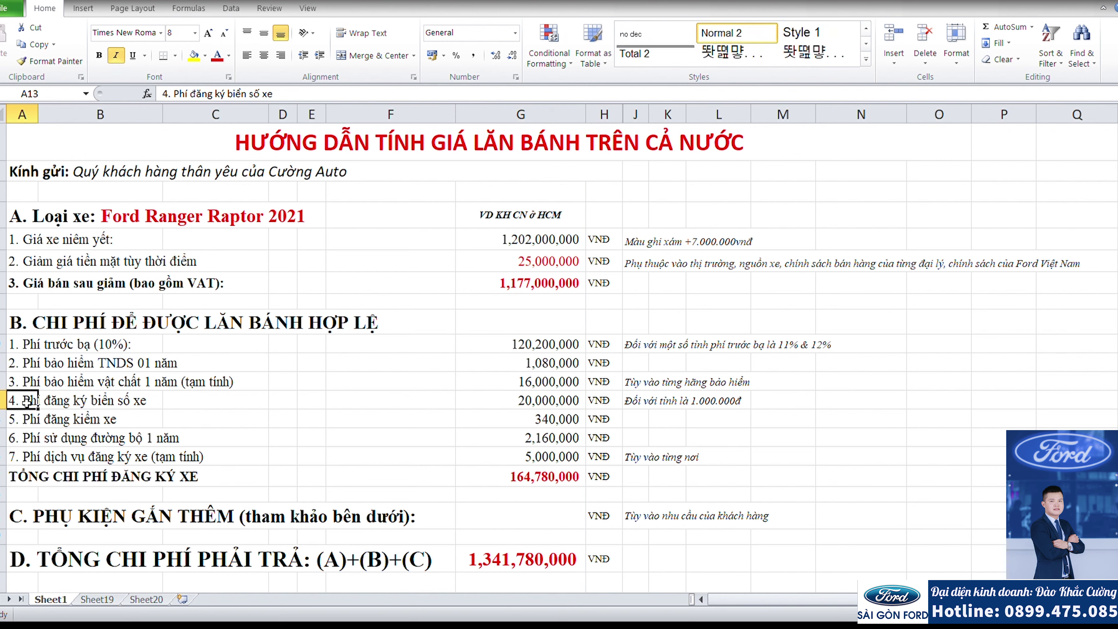
{"action": "left_click", "coordinate": [542, 408]}
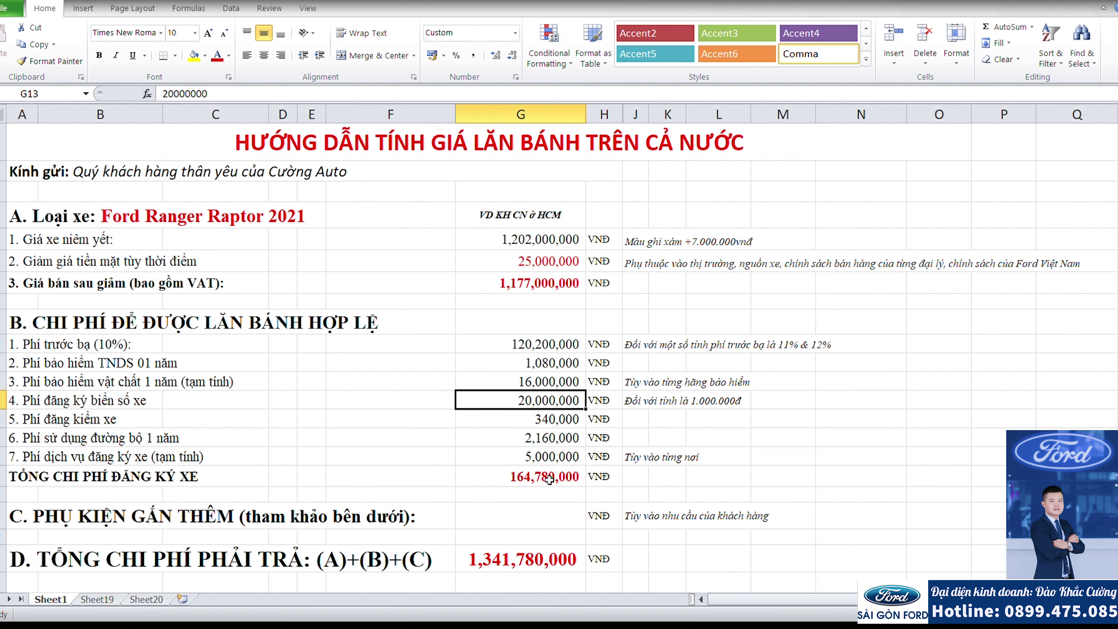
{"action": "left_click", "coordinate": [565, 463]}
{"action": "left_click", "coordinate": [645, 461]}
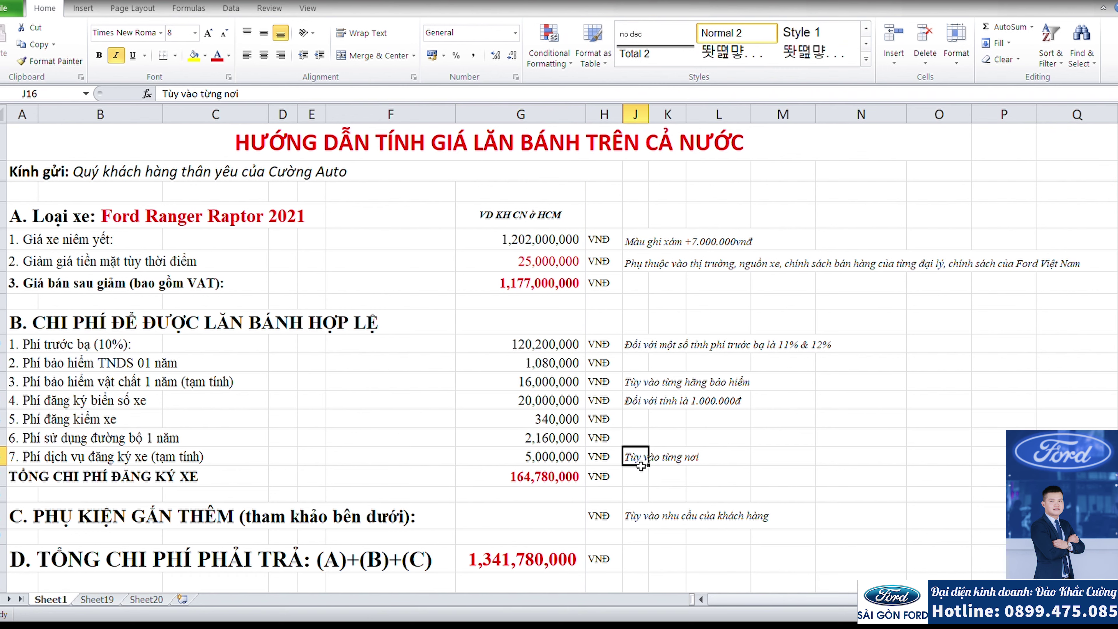
{"action": "left_click", "coordinate": [549, 466]}
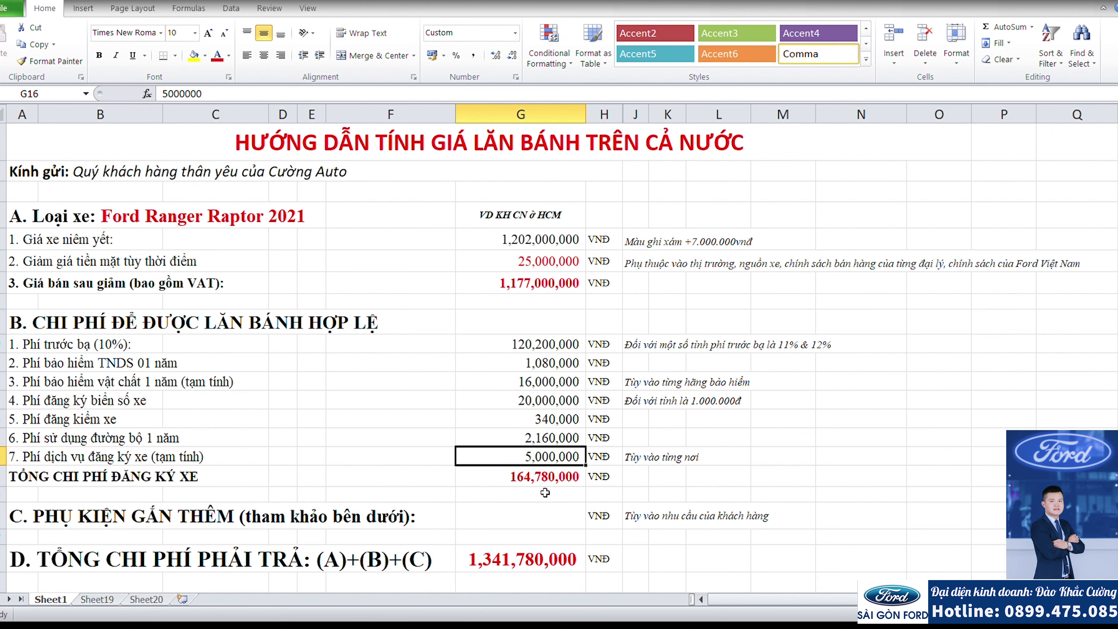
{"action": "key", "text": "Down"}
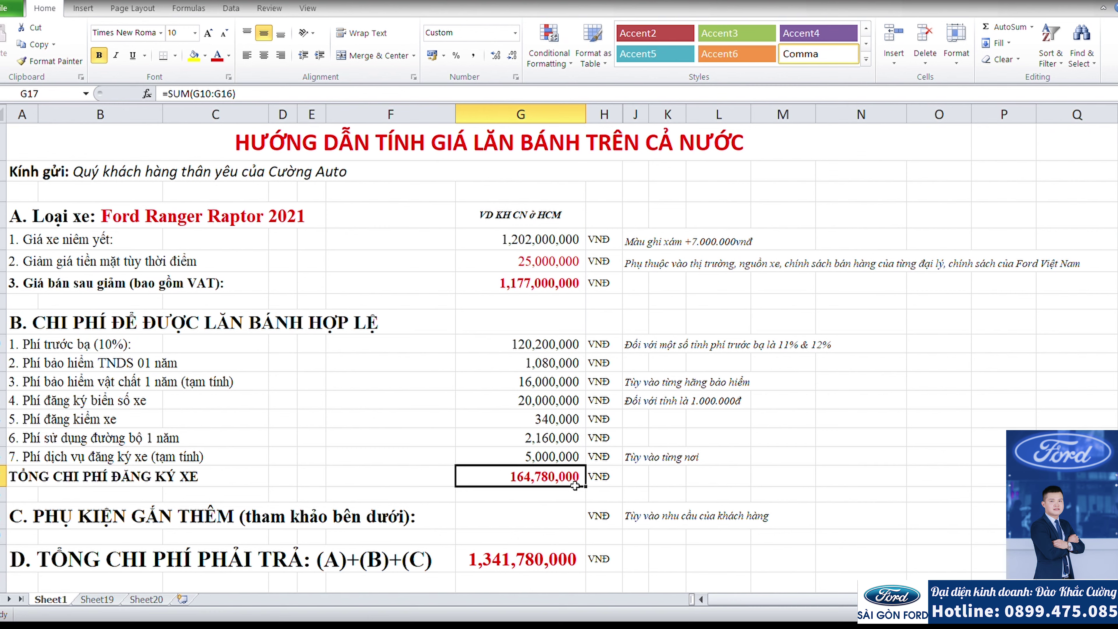
Step: Examine how the total payable in section D combines the discounted price, the registration costs and the accessories amount
{"action": "left_click", "coordinate": [548, 291]}
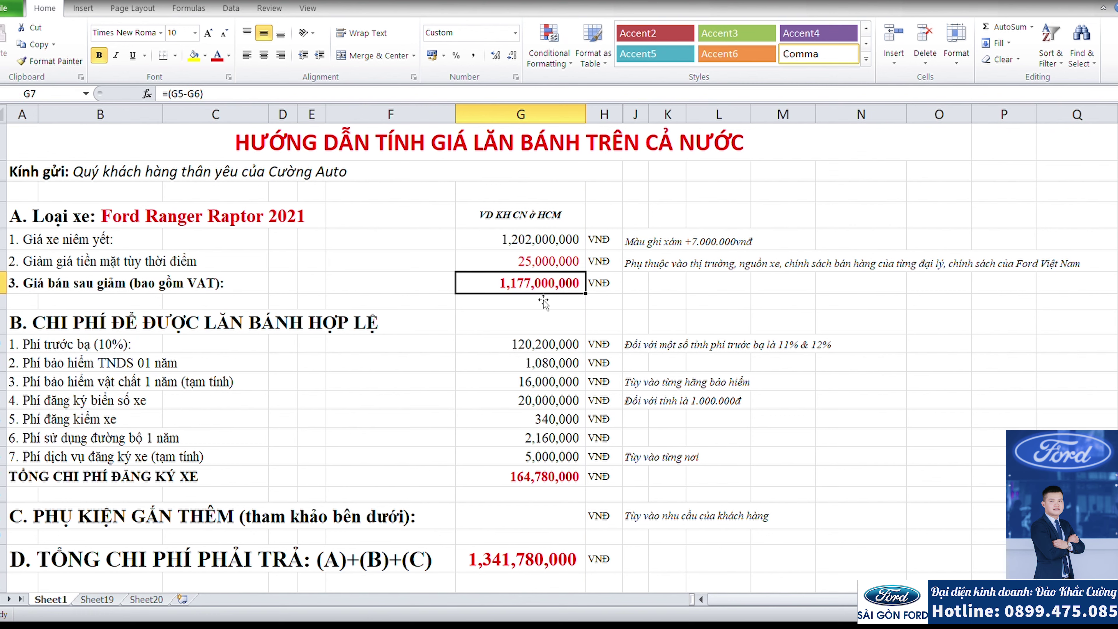
{"action": "left_click", "coordinate": [514, 569]}
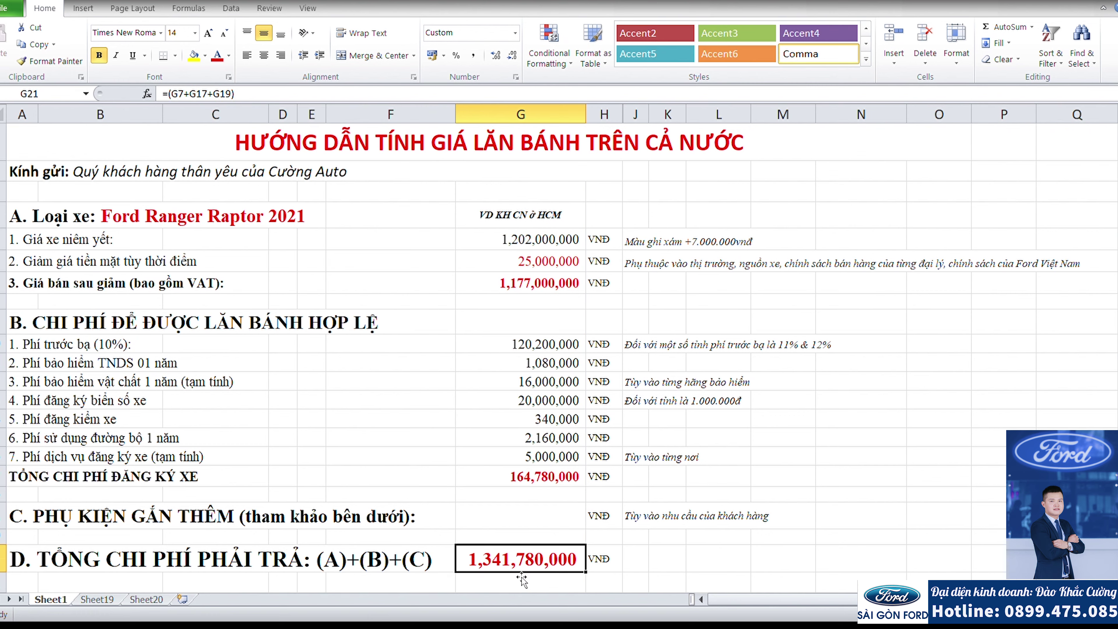
{"action": "left_click", "coordinate": [36, 524]}
{"action": "left_click", "coordinate": [487, 518]}
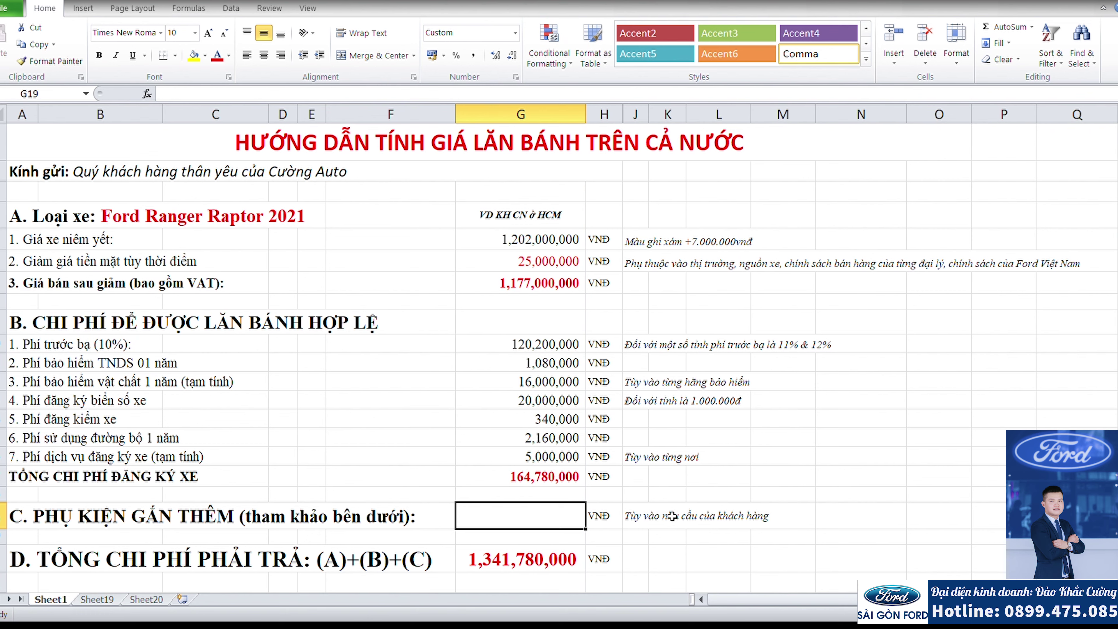
Step: Trace the car value in the bank loan section E back to the discounted selling price in section A
{"action": "left_click", "coordinate": [870, 483]}
{"action": "scroll", "coordinate": [187, 516], "scroll_direction": "down", "scroll_amount": 4}
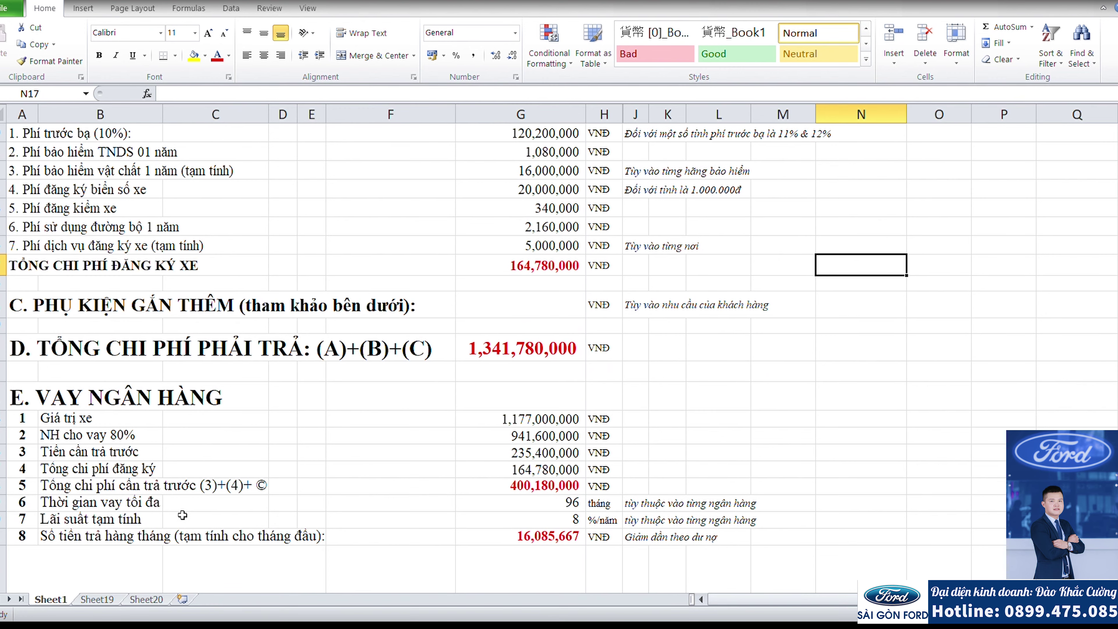
{"action": "left_click", "coordinate": [524, 421]}
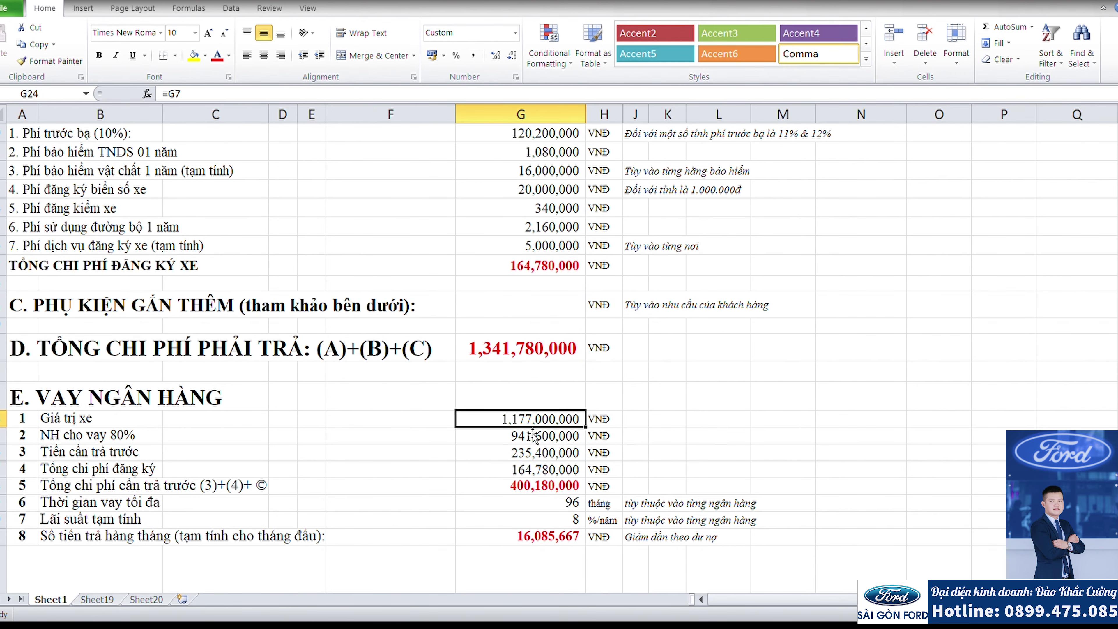
{"action": "scroll", "coordinate": [533, 436], "scroll_direction": "up", "scroll_amount": 3}
{"action": "left_click", "coordinate": [527, 206]}
{"action": "scroll", "coordinate": [506, 450], "scroll_direction": "down", "scroll_amount": 1}
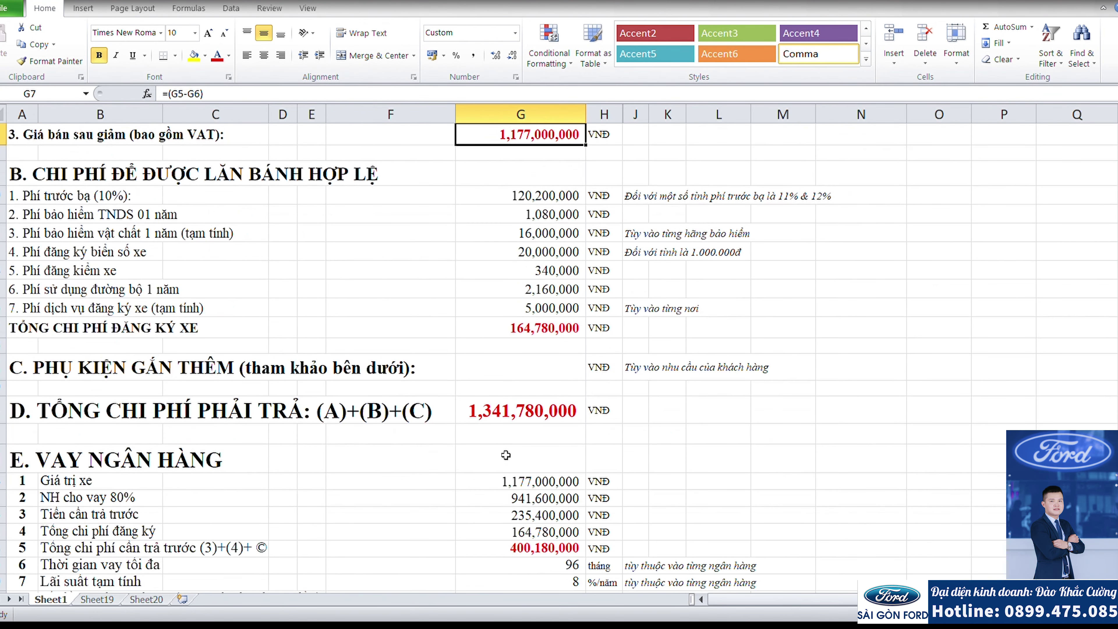
{"action": "scroll", "coordinate": [521, 487], "scroll_direction": "down", "scroll_amount": 1}
Step: Examine the 80% bank loan, the down payment, the registration cost and the total upfront payment formulas in section E
{"action": "left_click", "coordinate": [52, 436]}
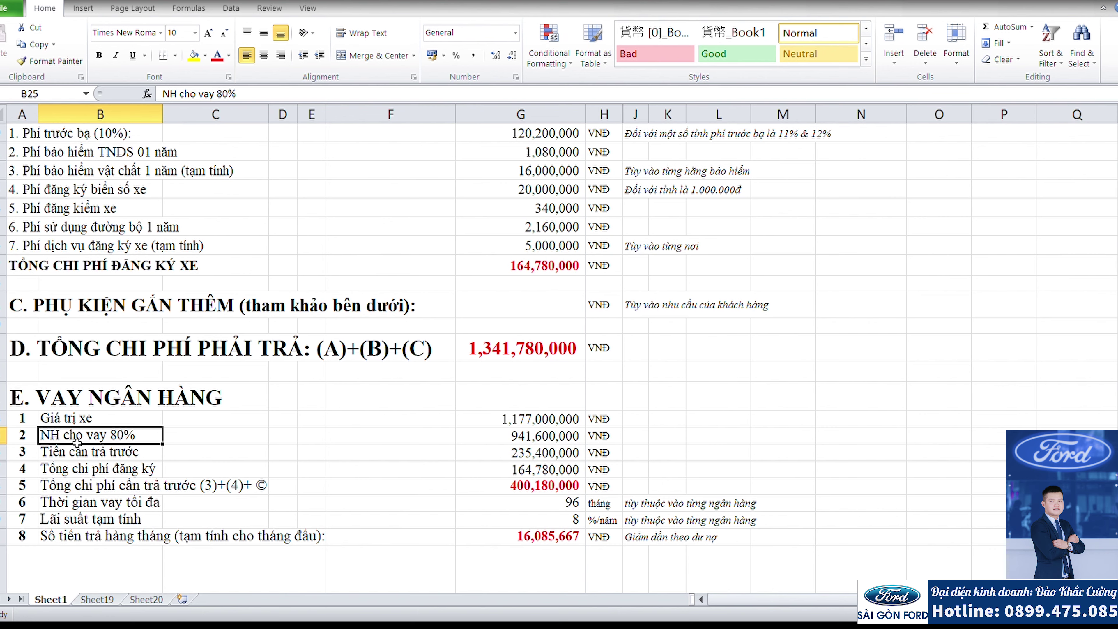
{"action": "left_click", "coordinate": [550, 439]}
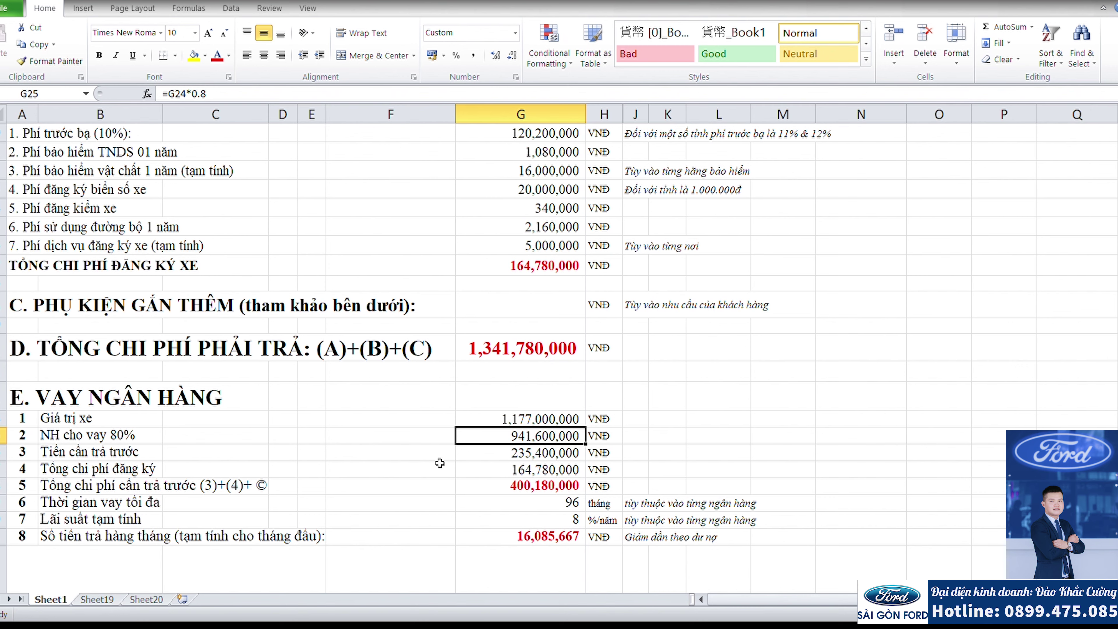
{"action": "left_click", "coordinate": [531, 422]}
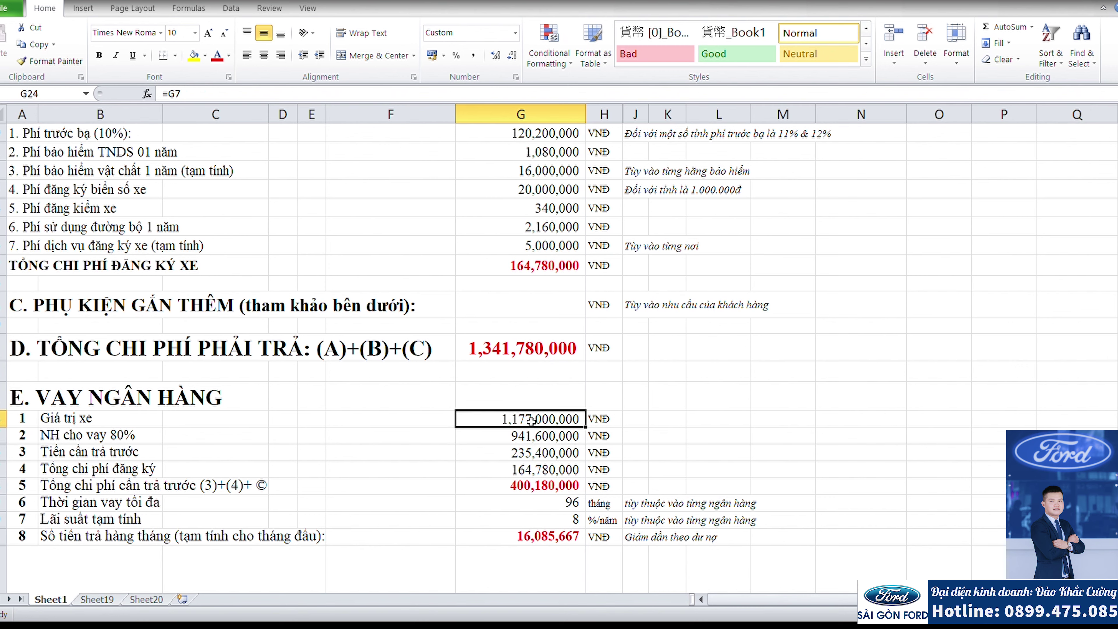
{"action": "left_click", "coordinate": [541, 438]}
{"action": "left_click", "coordinate": [549, 458]}
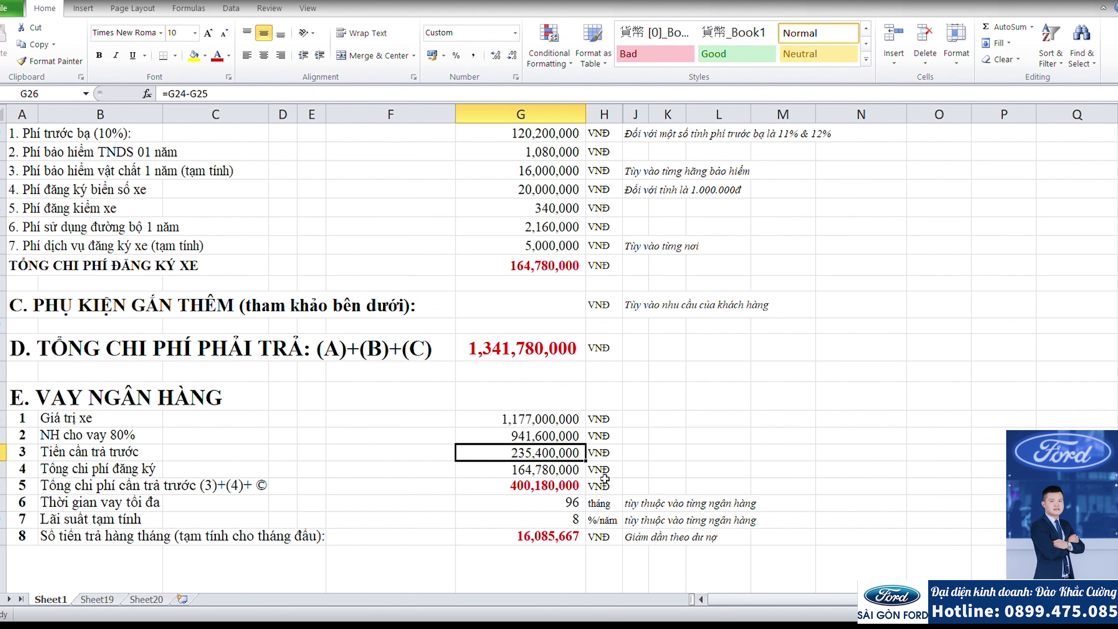
{"action": "left_click", "coordinate": [552, 473]}
{"action": "left_click", "coordinate": [552, 486]}
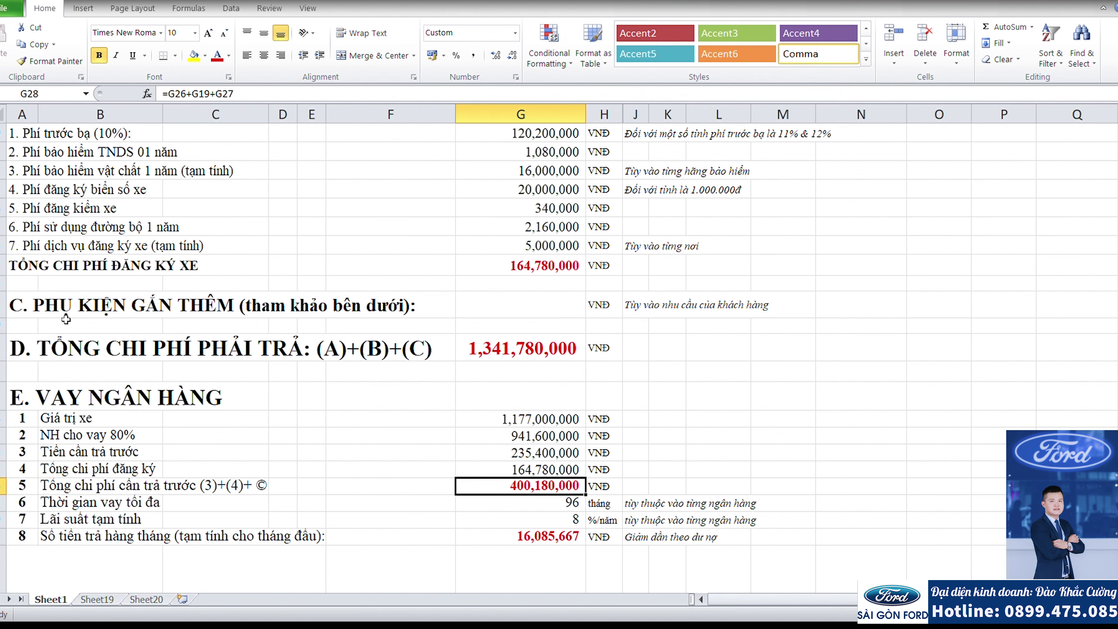
{"action": "left_click", "coordinate": [660, 475]}
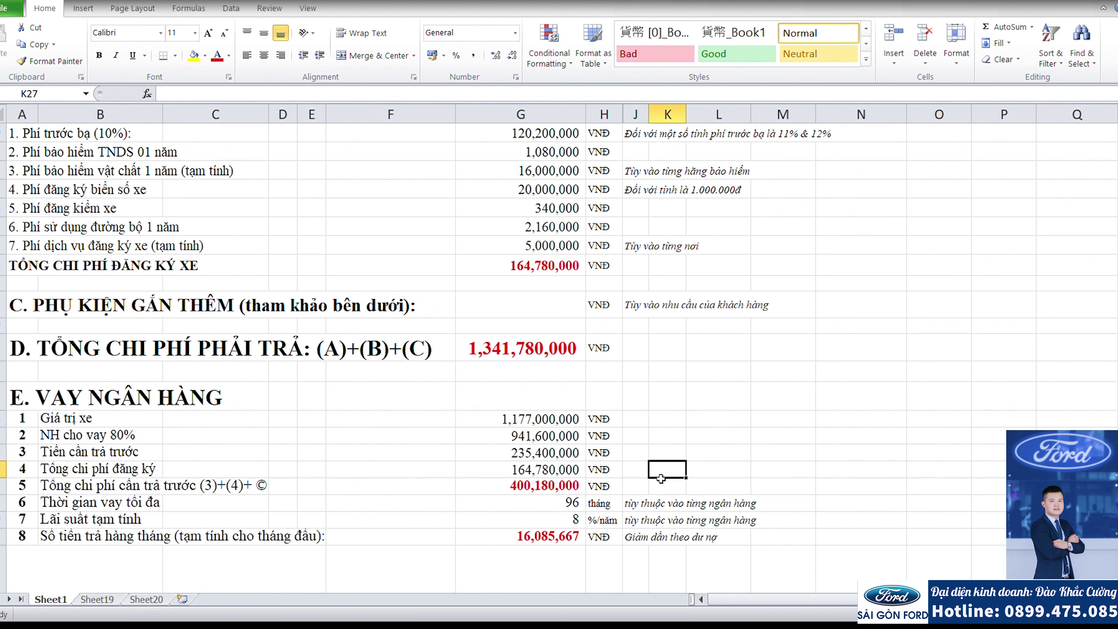
{"action": "left_click", "coordinate": [566, 490]}
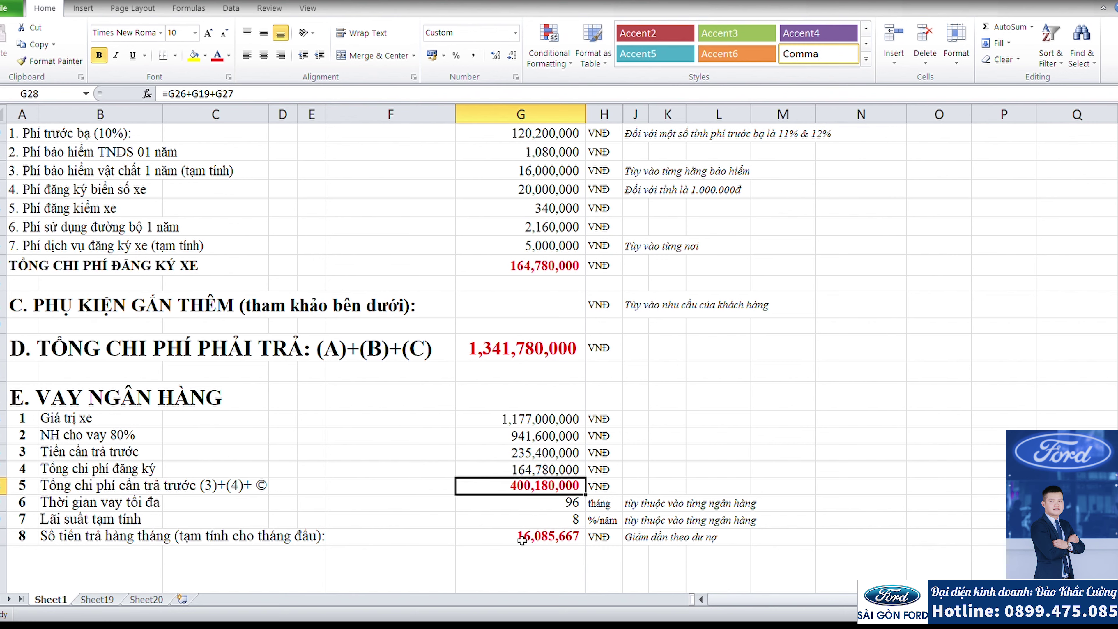
Step: Examine the maximum loan term and the provisional interest rate in section E, with their units and bank-dependent notes
{"action": "left_click", "coordinate": [577, 507]}
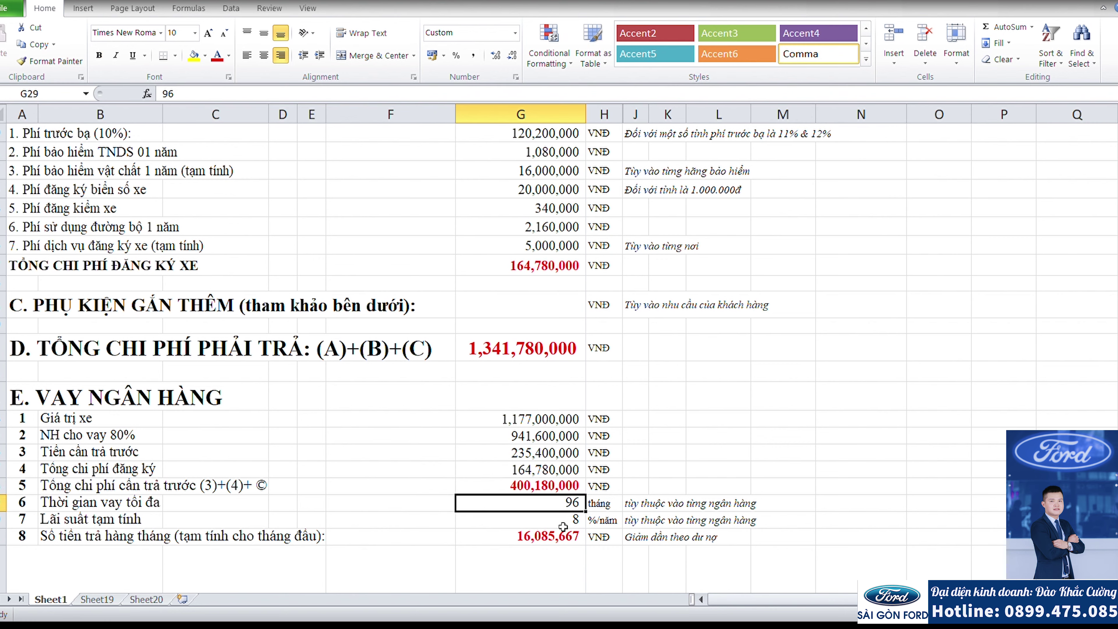
{"action": "left_click", "coordinate": [556, 524]}
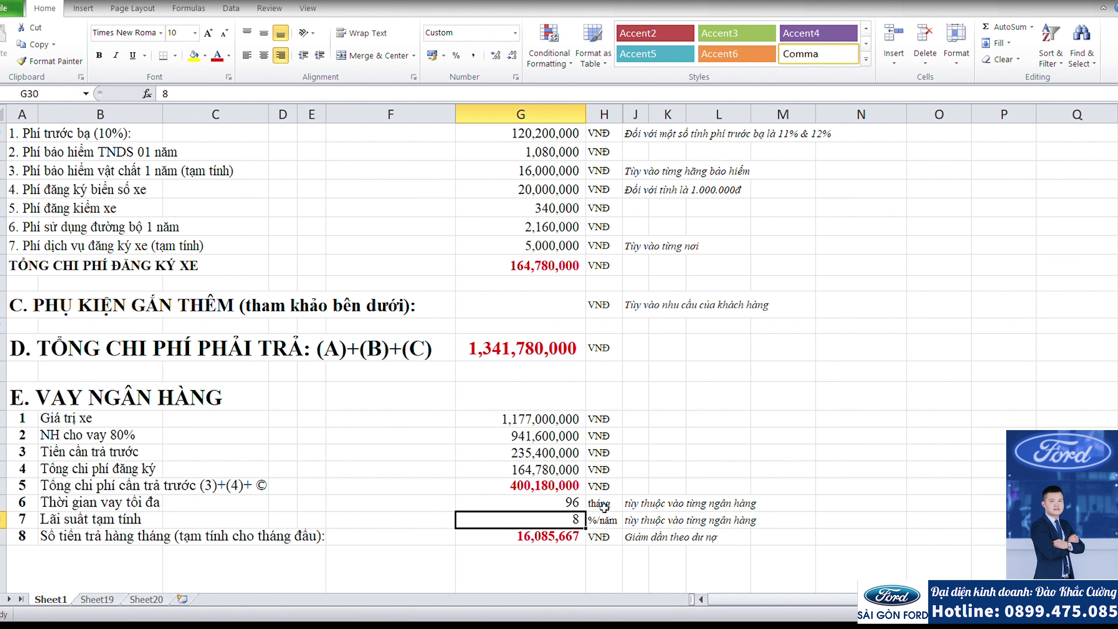
{"action": "left_click", "coordinate": [569, 505]}
{"action": "left_click", "coordinate": [571, 521]}
{"action": "left_click", "coordinate": [676, 516]}
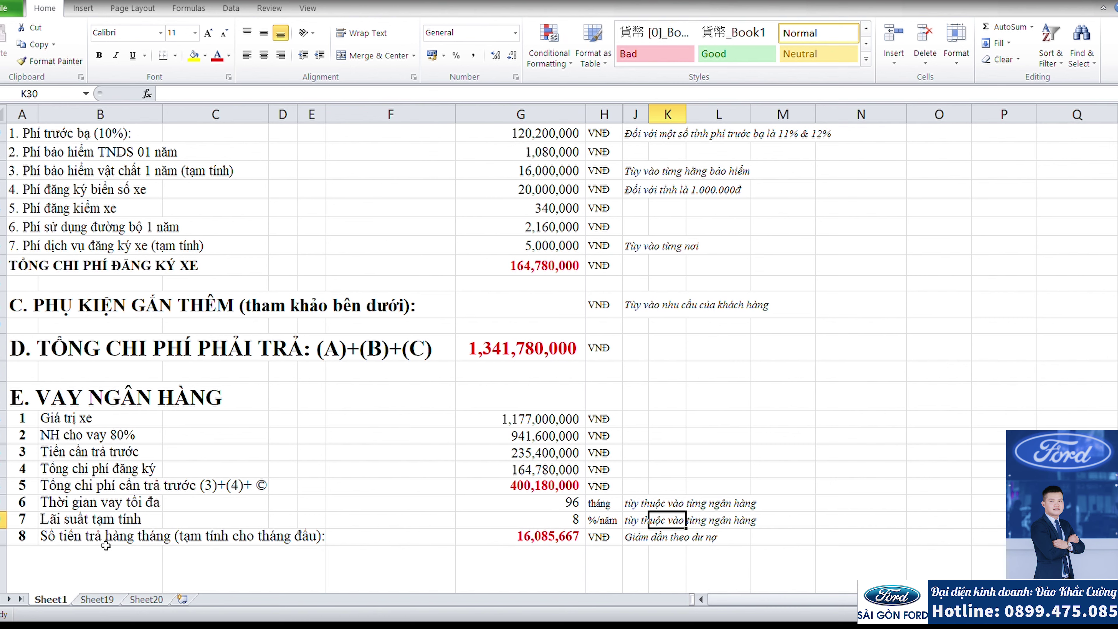
Step: Examine the first-month payment formula in section E and the note beside it about the decreasing balance
{"action": "left_click", "coordinate": [570, 541]}
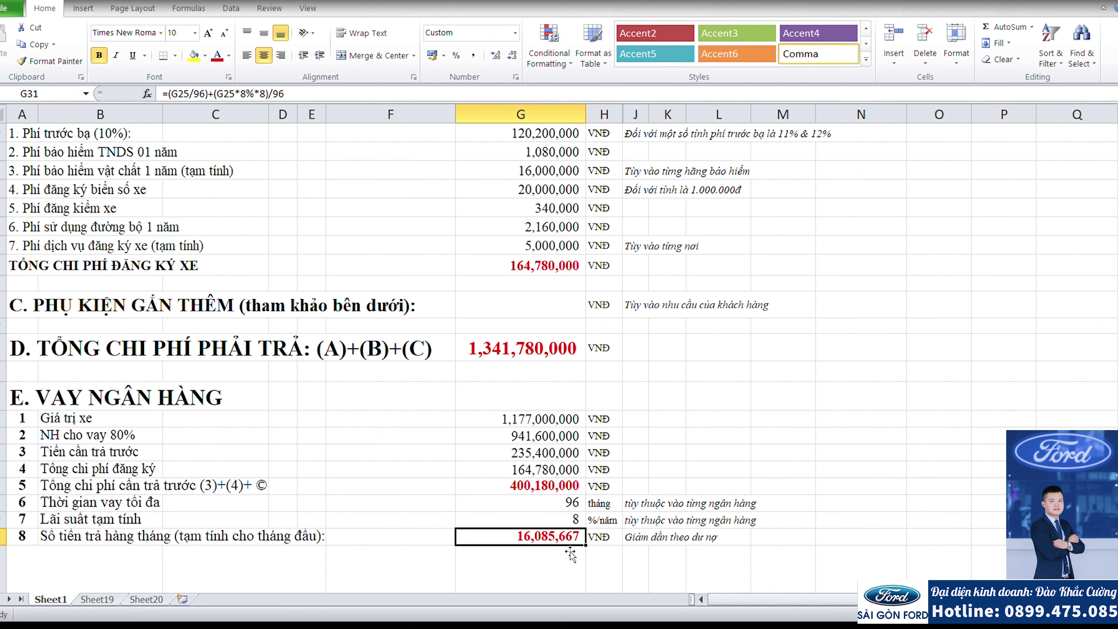
{"action": "left_click", "coordinate": [663, 538]}
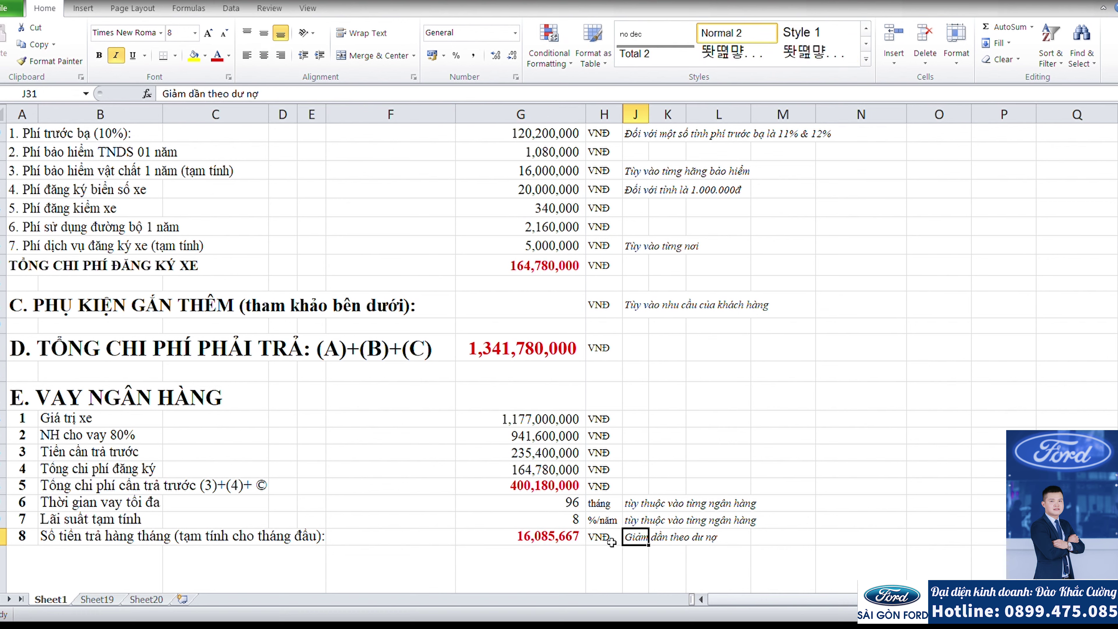
{"action": "left_click", "coordinate": [533, 543]}
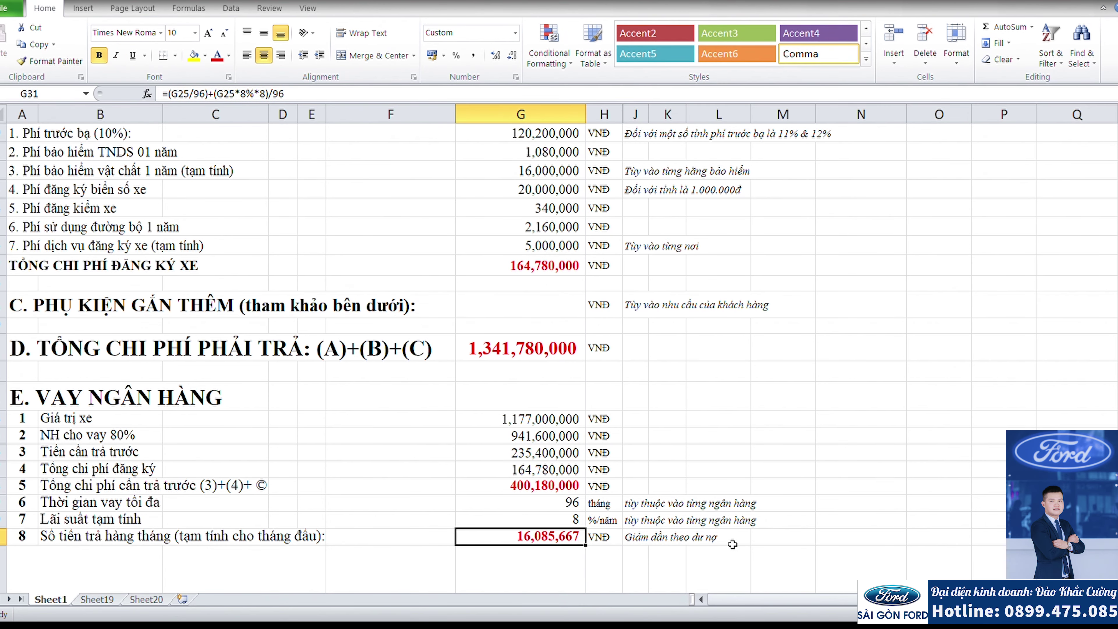
Step: Examine the list of installable accessories below the loan section, including the prices of items 1 to 19
{"action": "scroll", "coordinate": [731, 545], "scroll_direction": "down", "scroll_amount": 13}
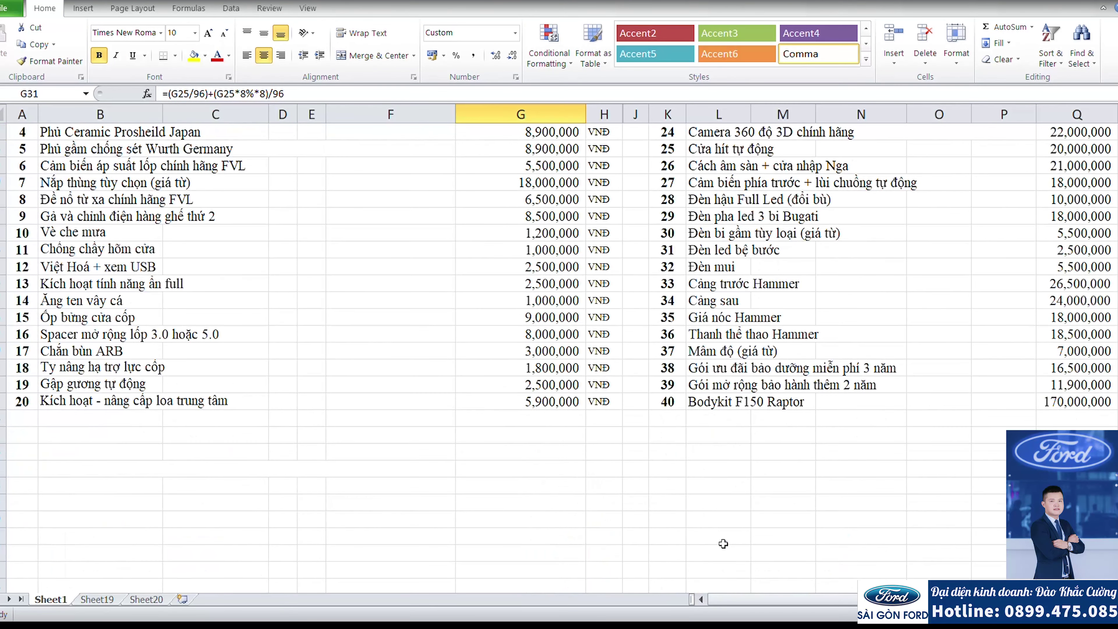
{"action": "scroll", "coordinate": [722, 545], "scroll_direction": "up", "scroll_amount": 1}
{"action": "scroll", "coordinate": [1037, 427], "scroll_direction": "up", "scroll_amount": 7}
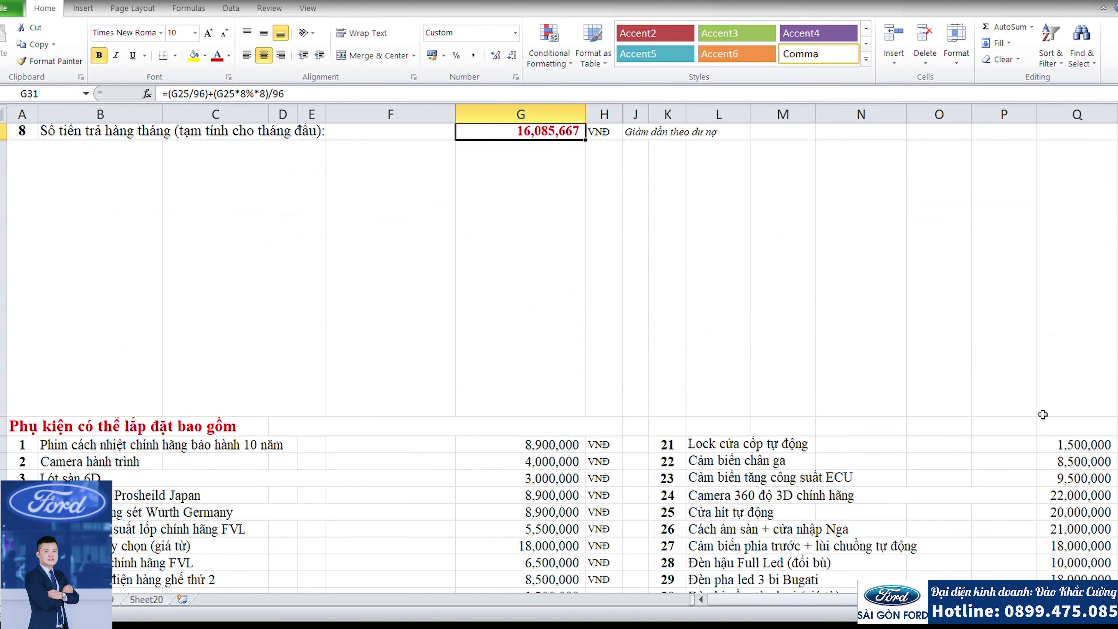
{"action": "scroll", "coordinate": [1039, 429], "scroll_direction": "down", "scroll_amount": 7}
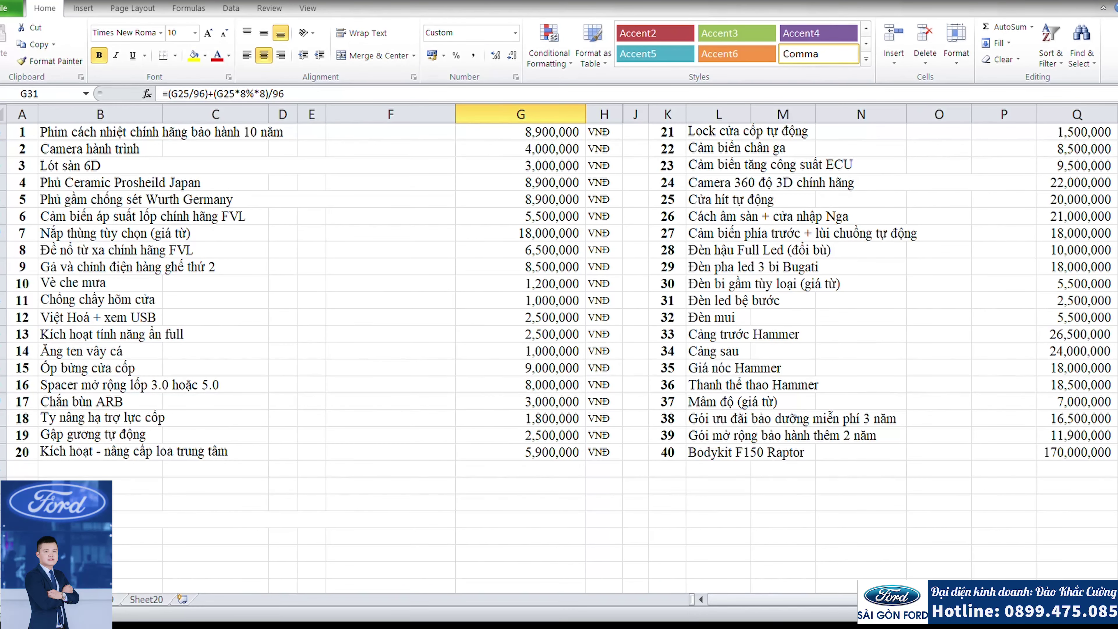
{"action": "scroll", "coordinate": [560, 301], "scroll_direction": "up", "scroll_amount": 1}
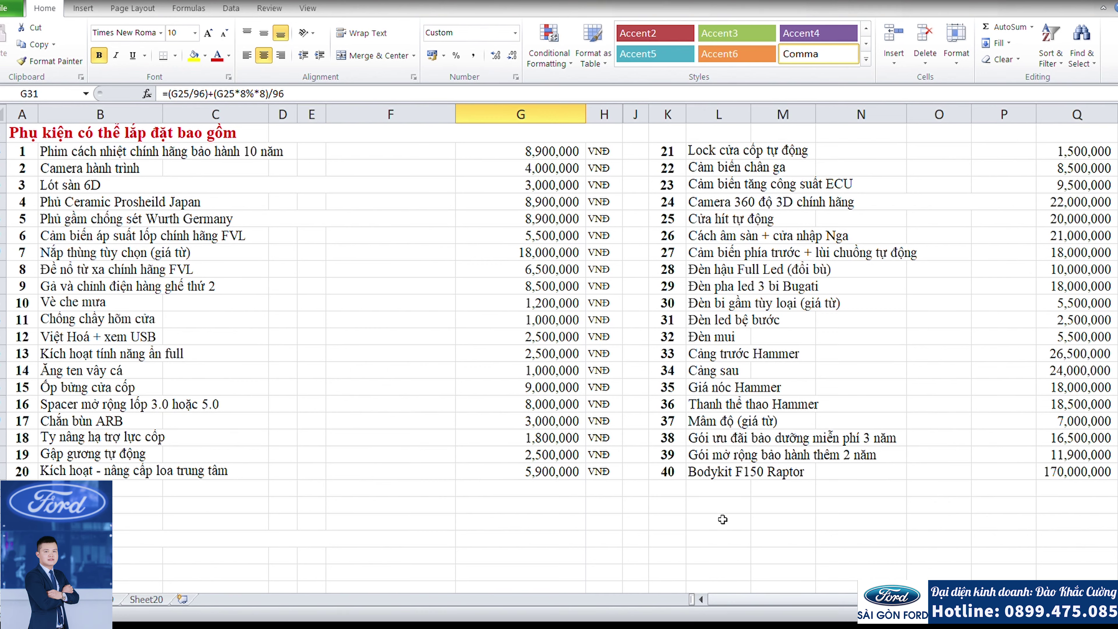
{"action": "left_click_drag", "start_coordinate": [565, 156], "coordinate": [580, 458]}
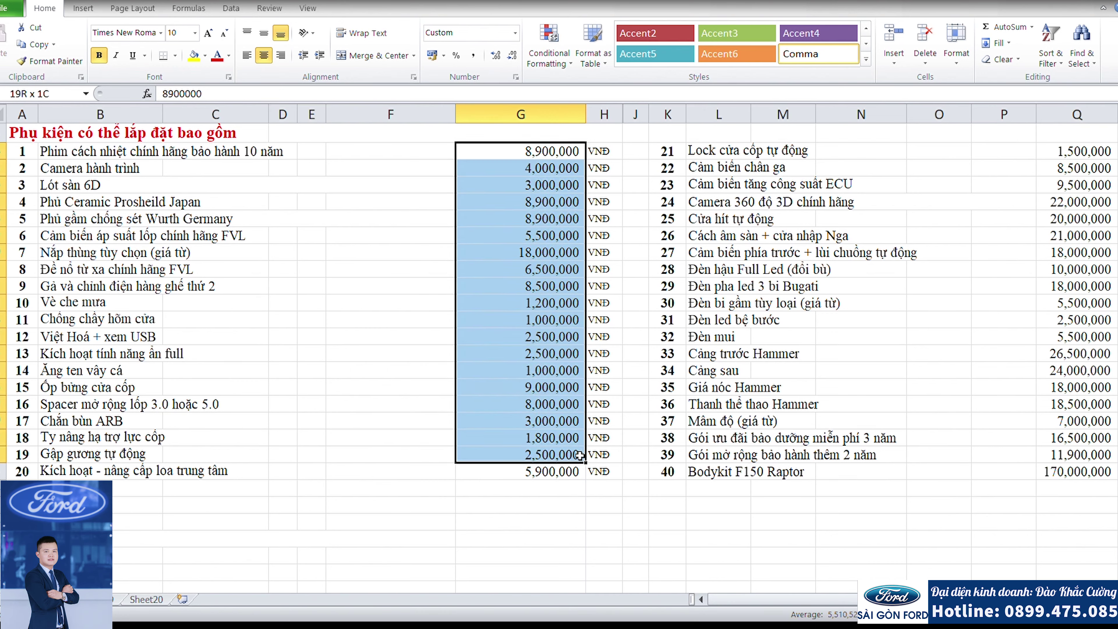
{"action": "left_click", "coordinate": [563, 523]}
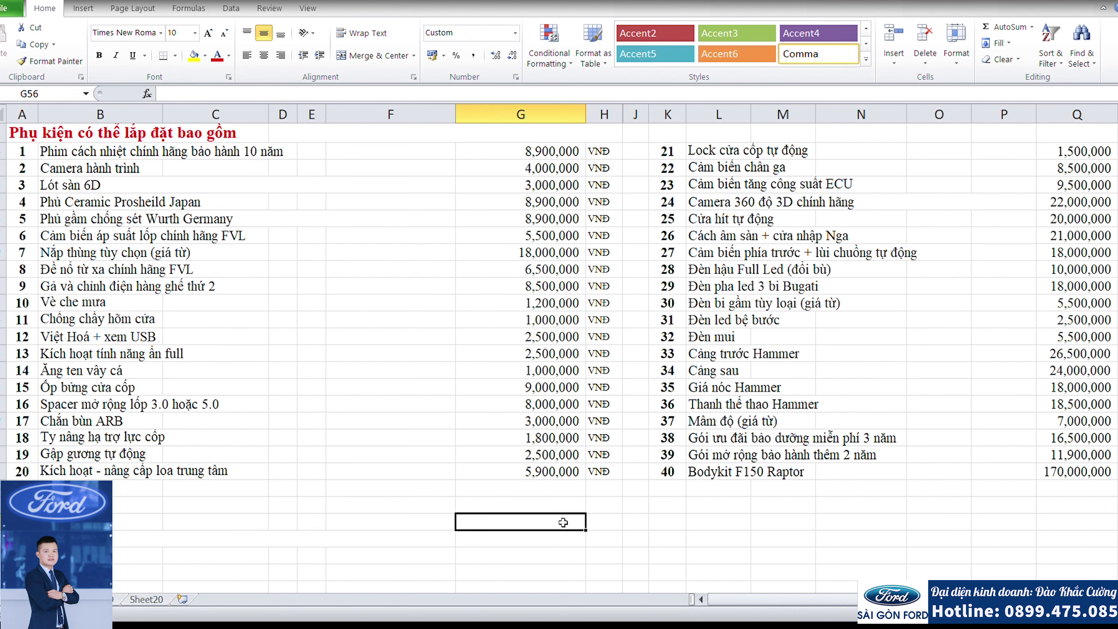
{"action": "left_click", "coordinate": [493, 494]}
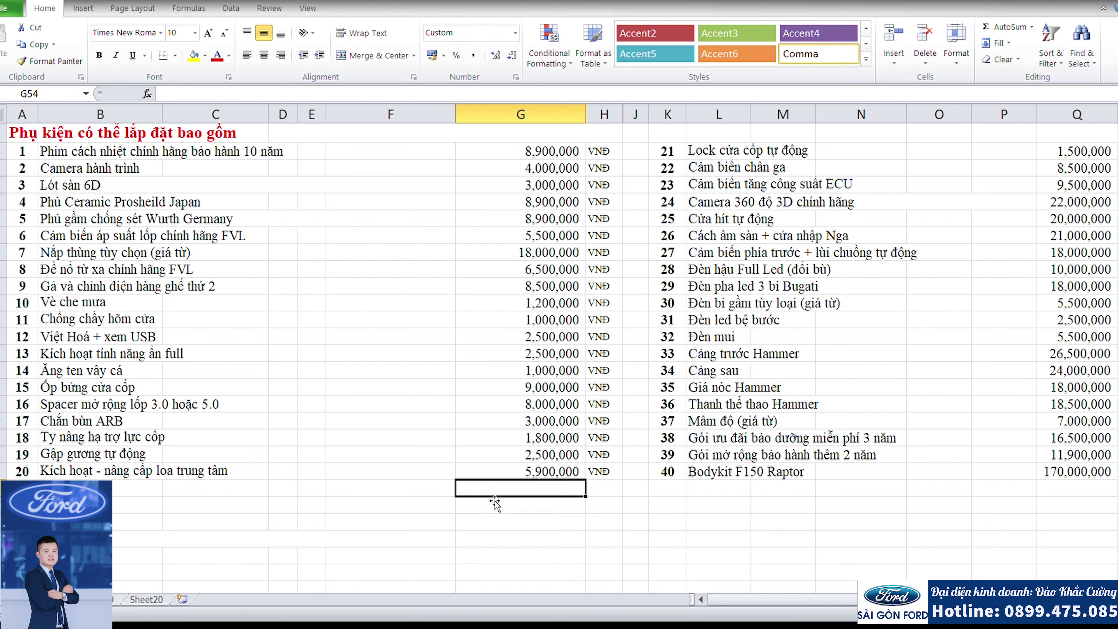
{"action": "left_click", "coordinate": [323, 523]}
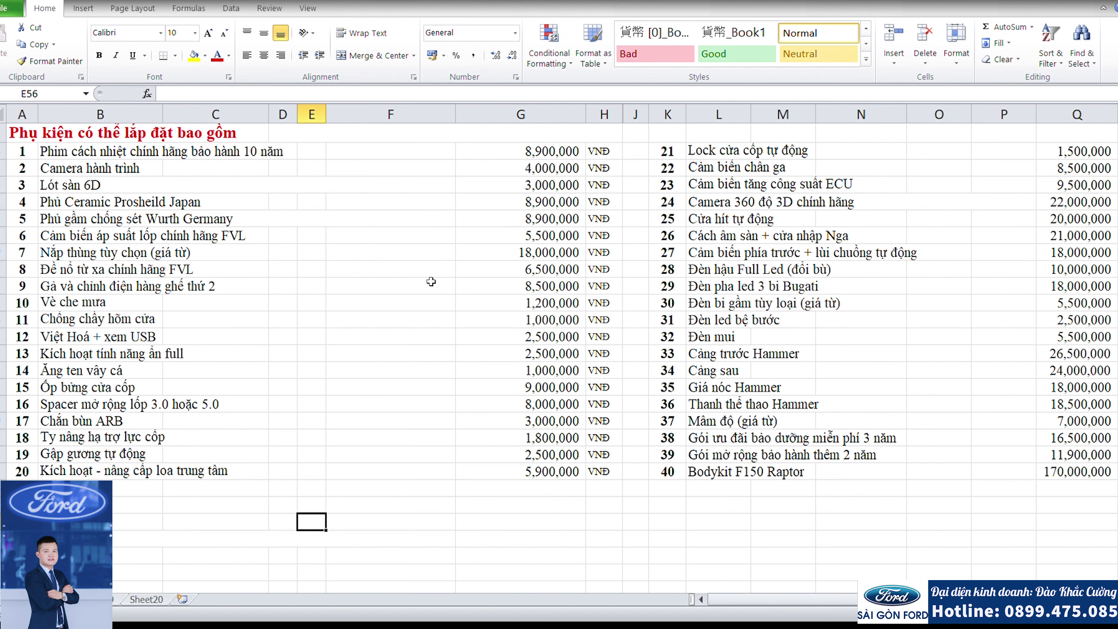
{"action": "left_click", "coordinate": [521, 520]}
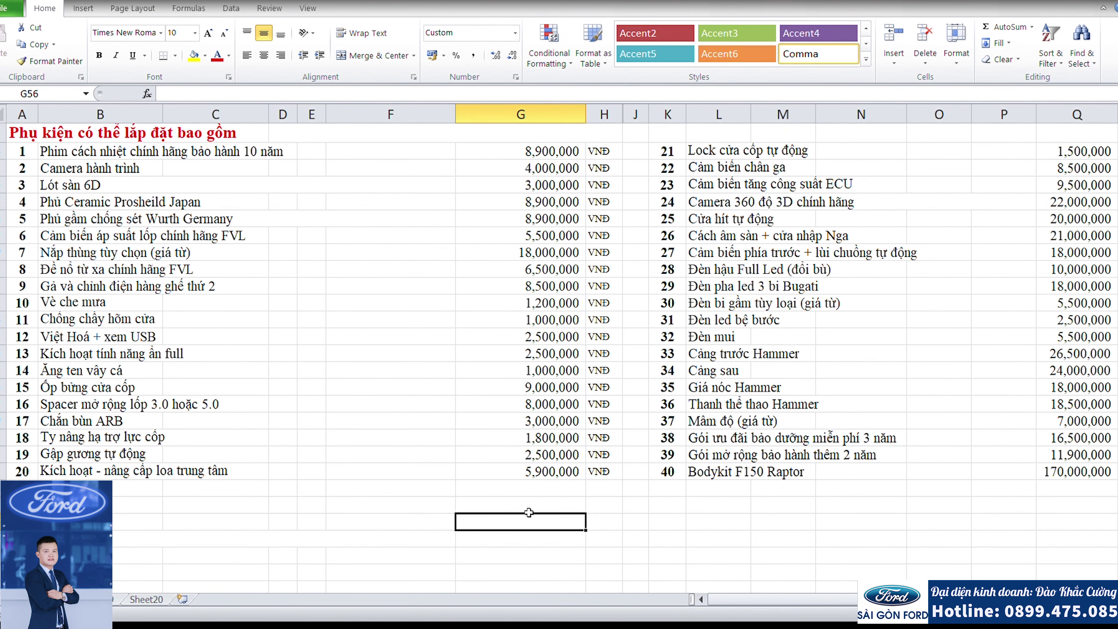
Step: Review the whole price sheet from section A through the loan section to the accessories list
{"action": "scroll", "coordinate": [529, 512], "scroll_direction": "up", "scroll_amount": 12}
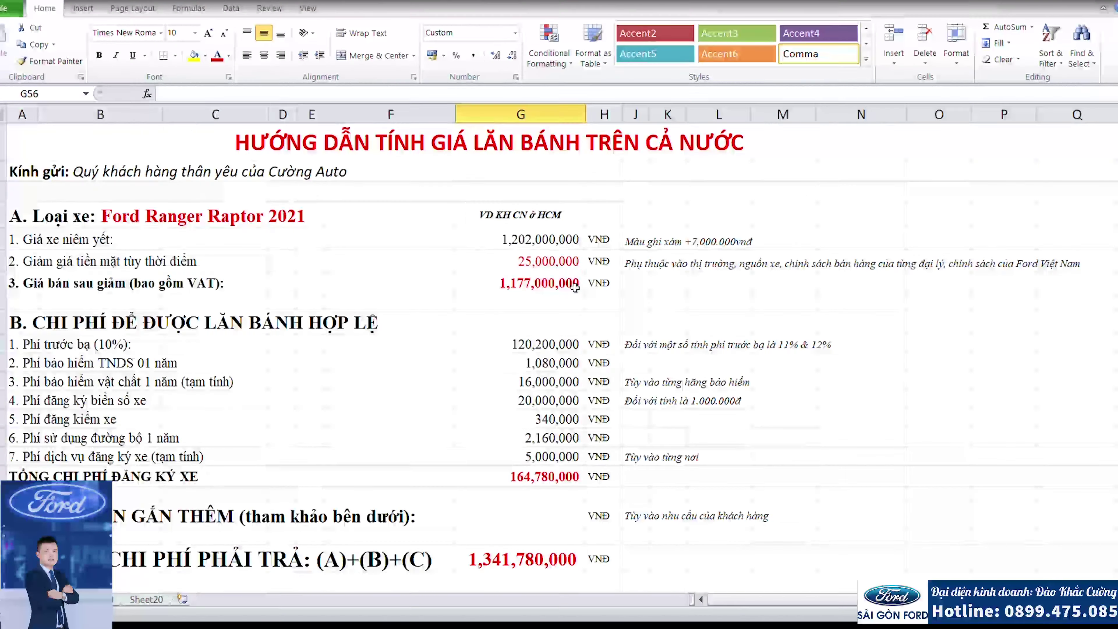
{"action": "scroll", "coordinate": [550, 419], "scroll_direction": "down", "scroll_amount": 7}
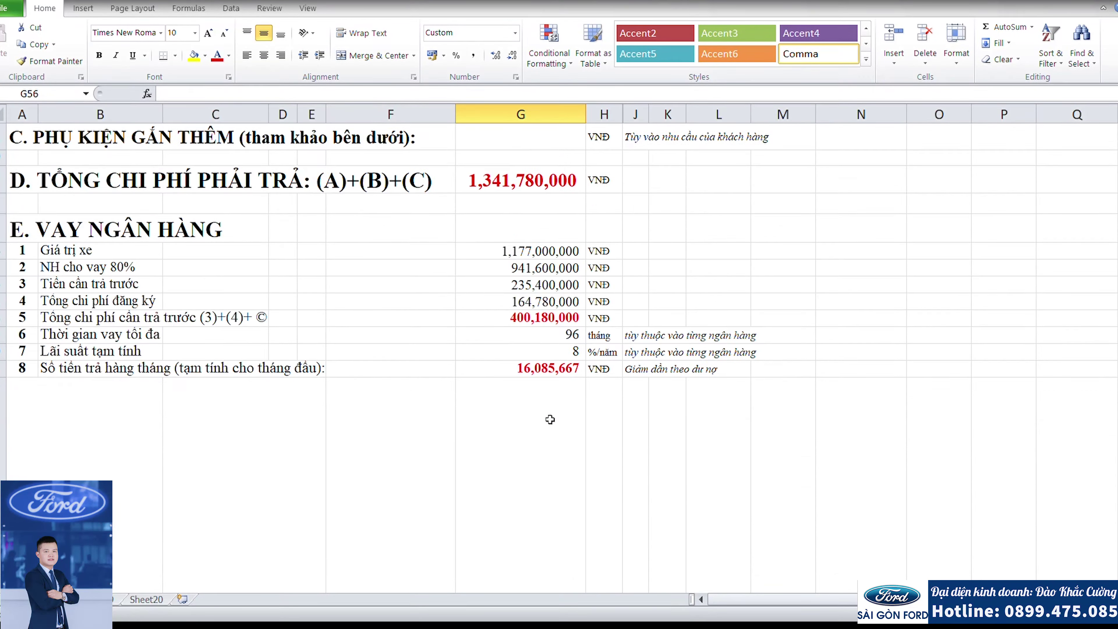
{"action": "scroll", "coordinate": [551, 419], "scroll_direction": "down", "scroll_amount": 7}
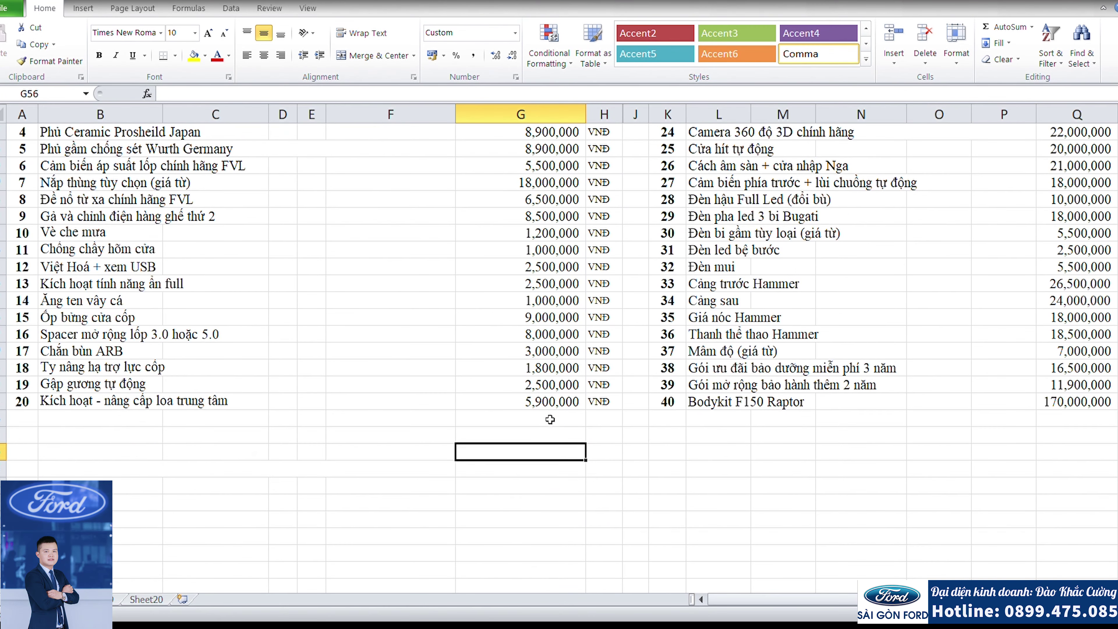
{"action": "scroll", "coordinate": [551, 419], "scroll_direction": "up", "scroll_amount": 1}
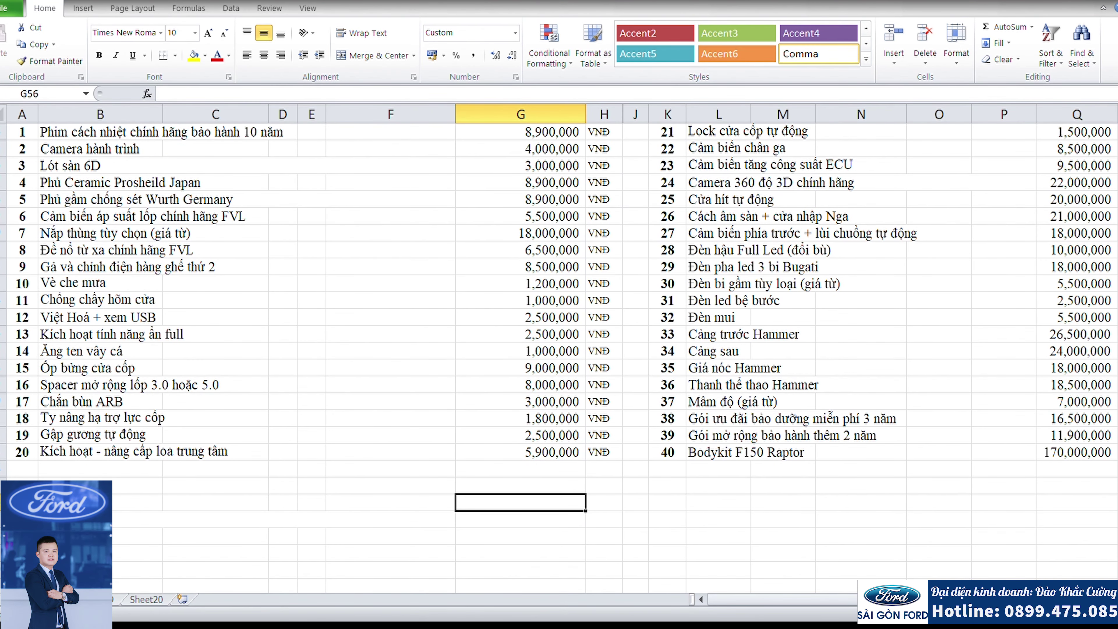
{"action": "scroll", "coordinate": [550, 419], "scroll_direction": "up", "scroll_amount": 1}
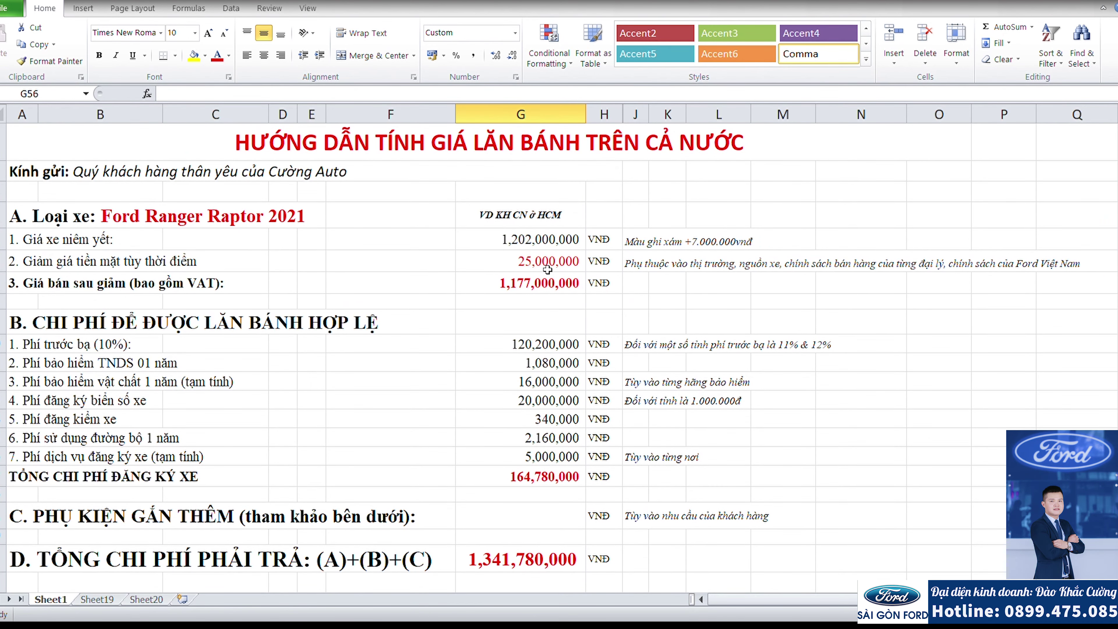
Step: Replace HCM with "tỉnh" in the example customer heading above the prices so it reads "VD KH CN ở tỉnh"
{"action": "left_click", "coordinate": [489, 218]}
{"action": "double_click", "coordinate": [229, 94]}
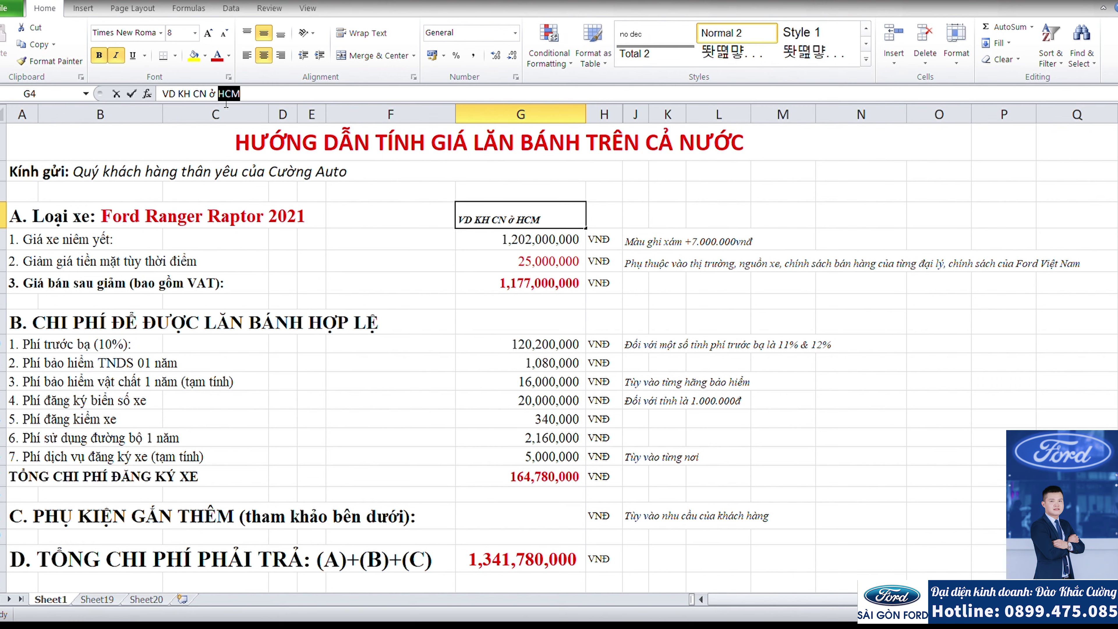
{"action": "type", "text": "ti"}
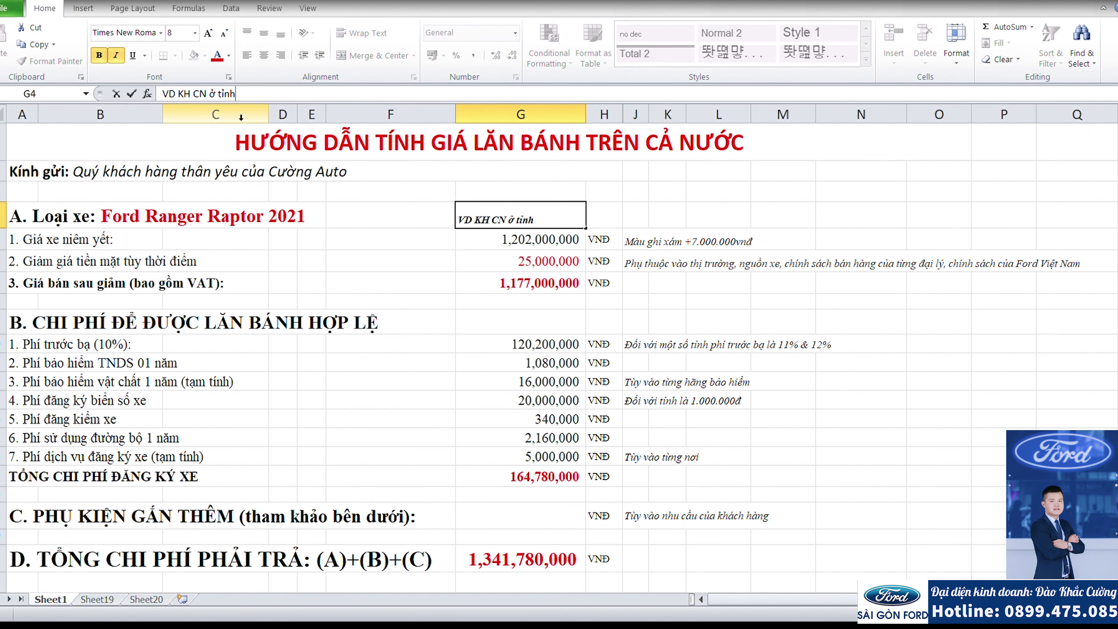
{"action": "type", "text": "nh"}
{"action": "left_click", "coordinate": [452, 379]}
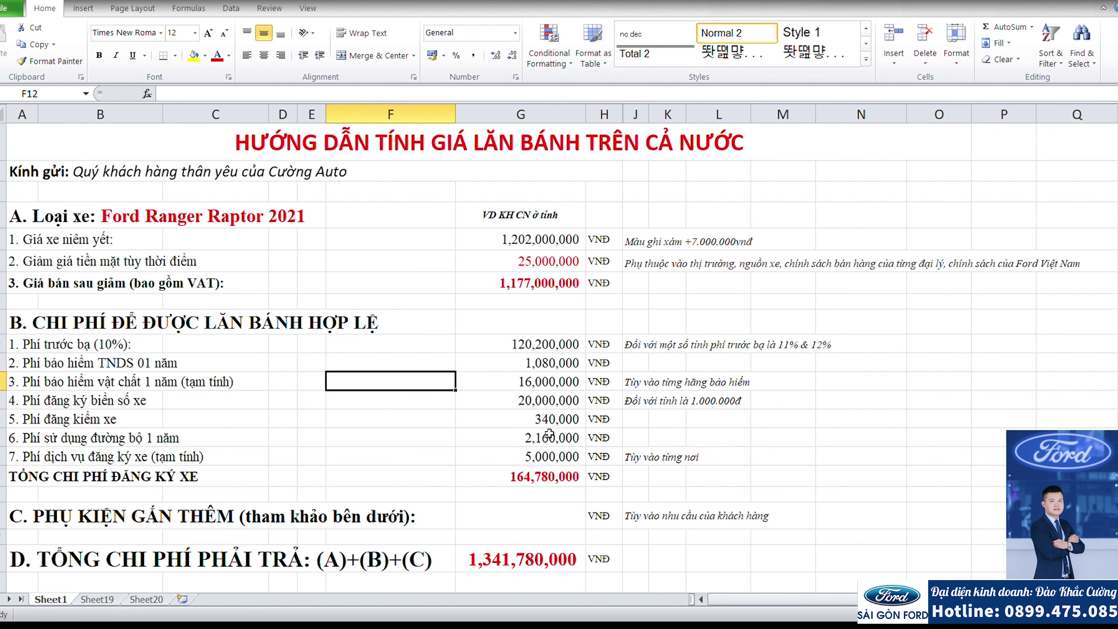
Step: Set the licence plate registration fee in section B to 1,000,000 VNĐ for the provincial example
{"action": "left_click", "coordinate": [552, 405]}
{"action": "type", "text": "1,0"}
{"action": "type", "text": "00,000"}
{"action": "left_click", "coordinate": [899, 443]}
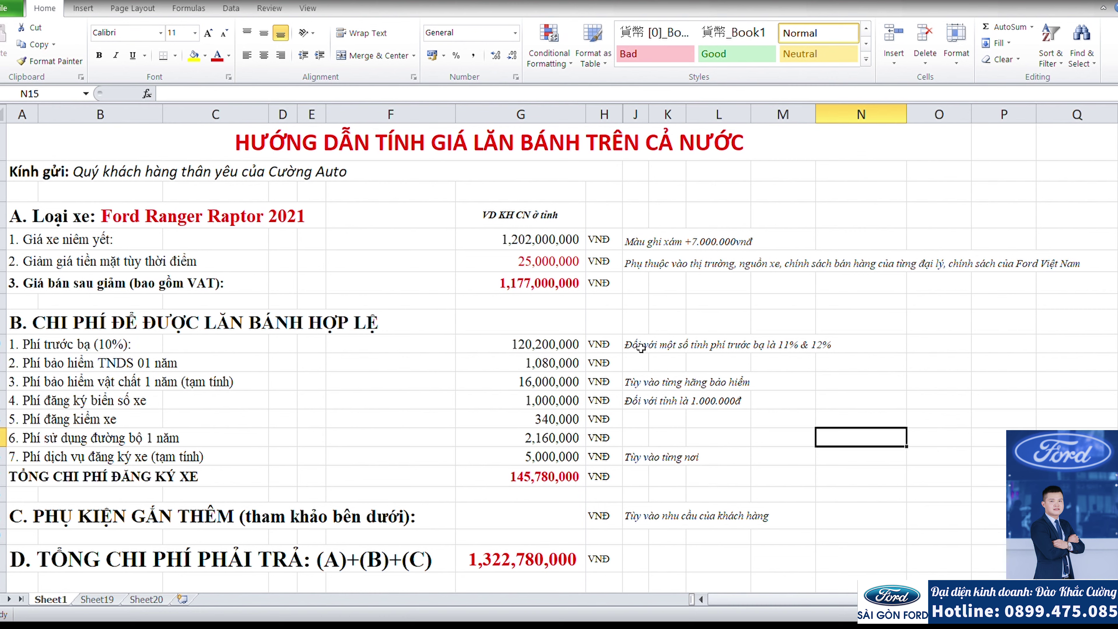
Step: Examine the cash discount amount in section A and the note on what it depends on
{"action": "left_click", "coordinate": [534, 267]}
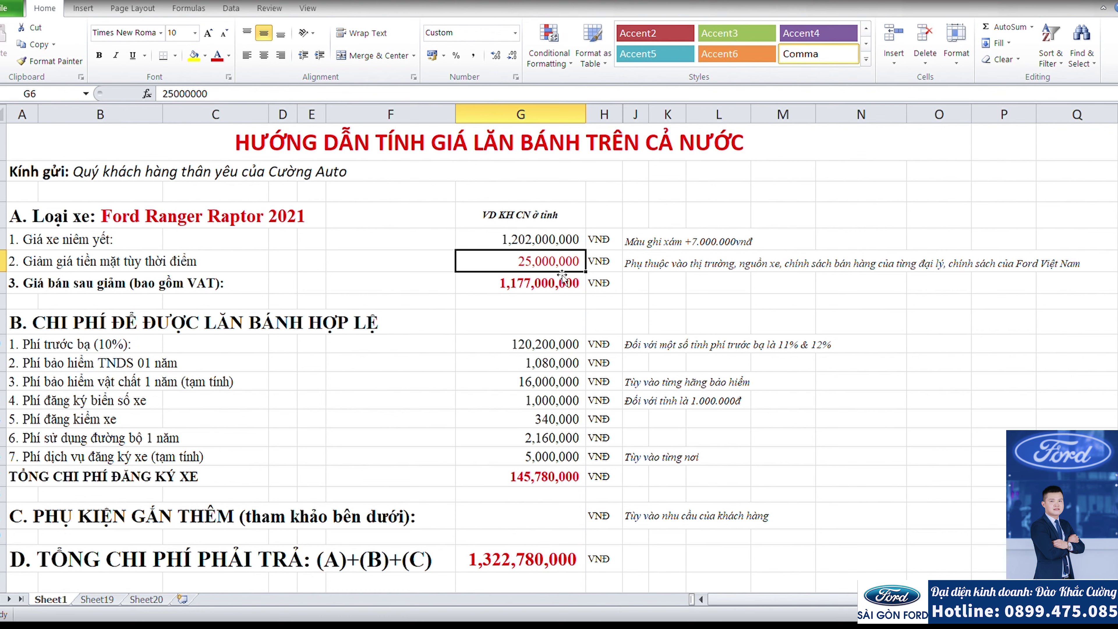
{"action": "left_click", "coordinate": [658, 266]}
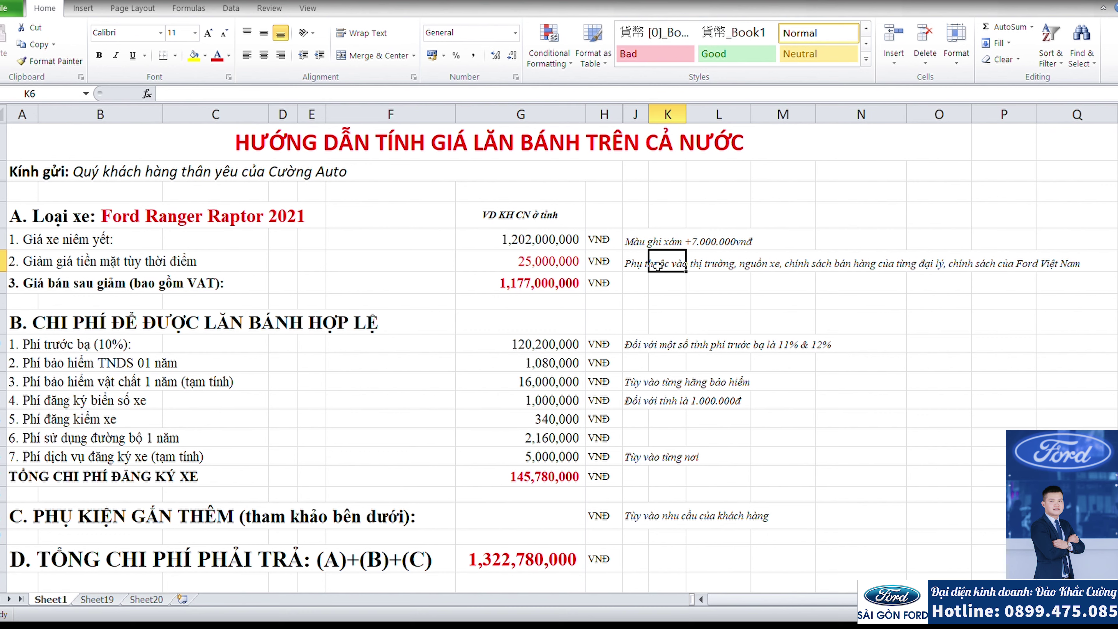
{"action": "left_click", "coordinate": [547, 270]}
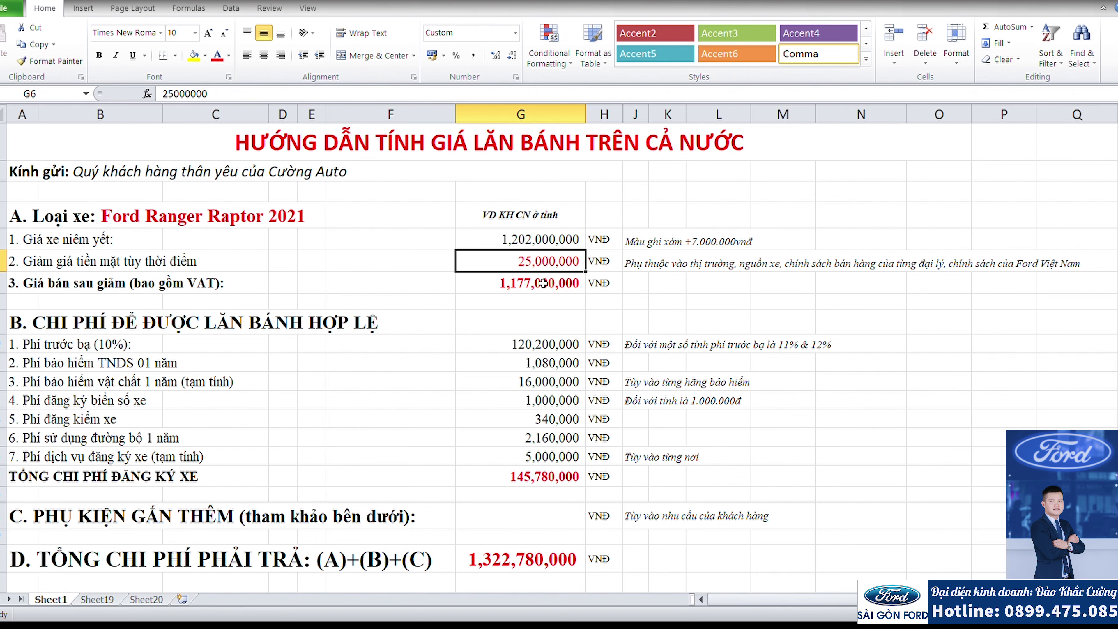
Step: Review the recalculated totals, the bank loan section and the accessories list for the provincial example
{"action": "scroll", "coordinate": [546, 284], "scroll_direction": "down", "scroll_amount": 3}
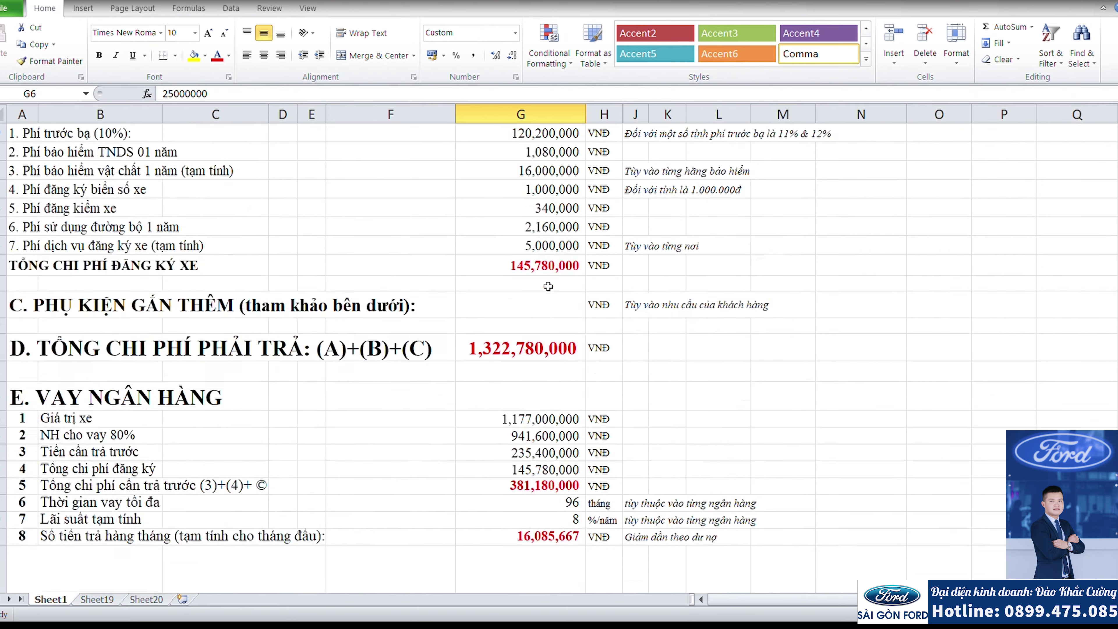
{"action": "scroll", "coordinate": [546, 286], "scroll_direction": "down", "scroll_amount": 10}
{"action": "scroll", "coordinate": [486, 309], "scroll_direction": "up", "scroll_amount": 4}
{"action": "scroll", "coordinate": [490, 309], "scroll_direction": "down", "scroll_amount": 2}
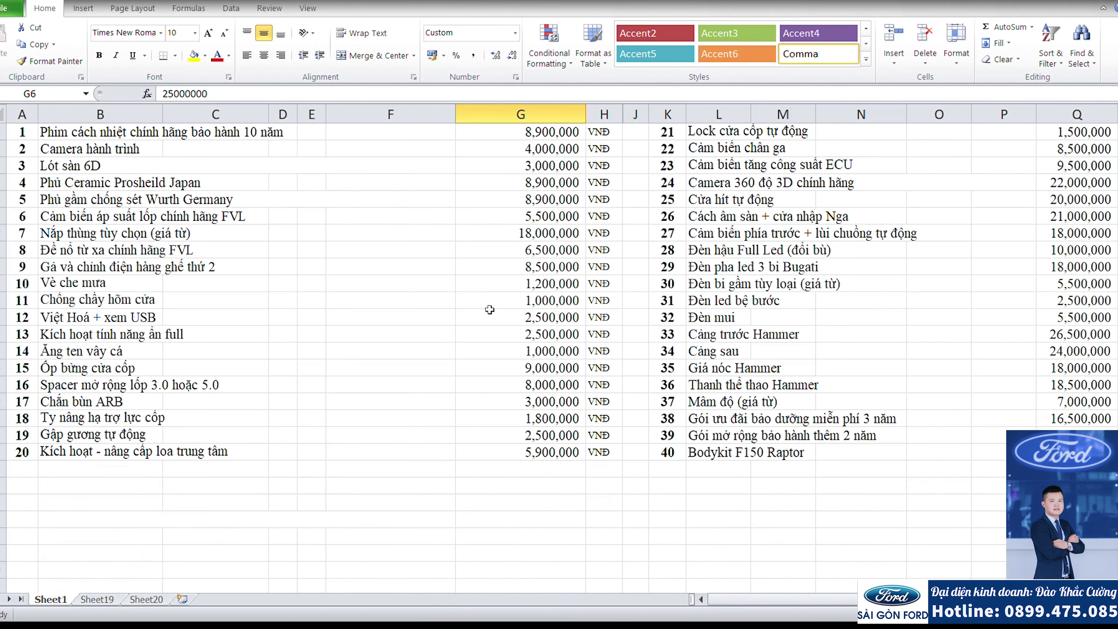
{"action": "scroll", "coordinate": [933, 306], "scroll_direction": "up", "scroll_amount": 1}
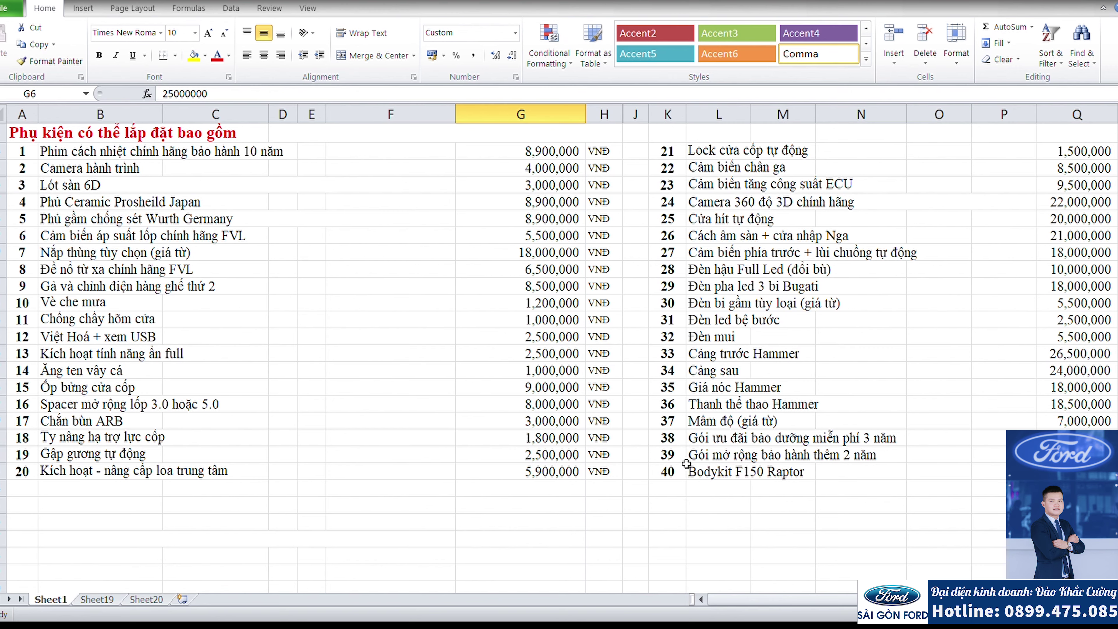
{"action": "scroll", "coordinate": [682, 466], "scroll_direction": "up", "scroll_amount": 10}
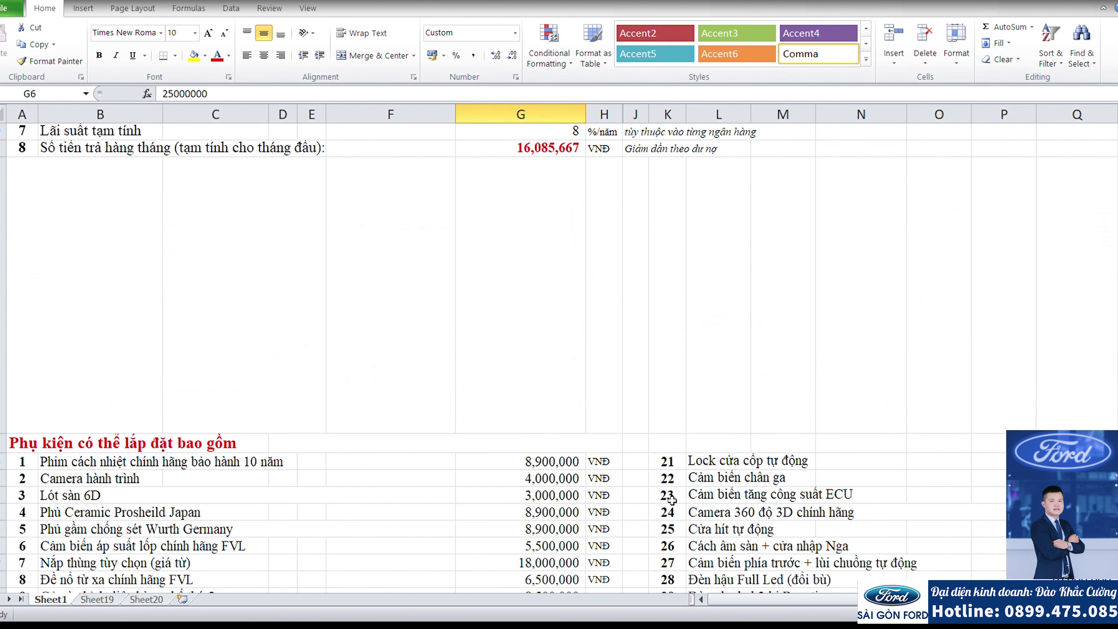
{"action": "scroll", "coordinate": [661, 506], "scroll_direction": "up", "scroll_amount": 7}
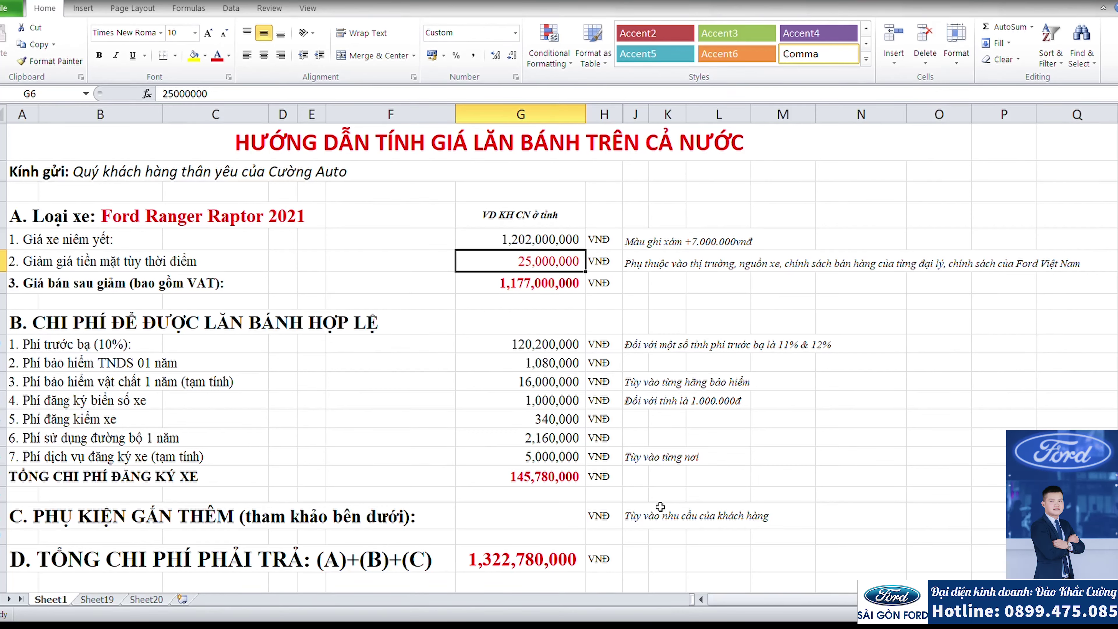
{"action": "left_click", "coordinate": [1066, 477]}
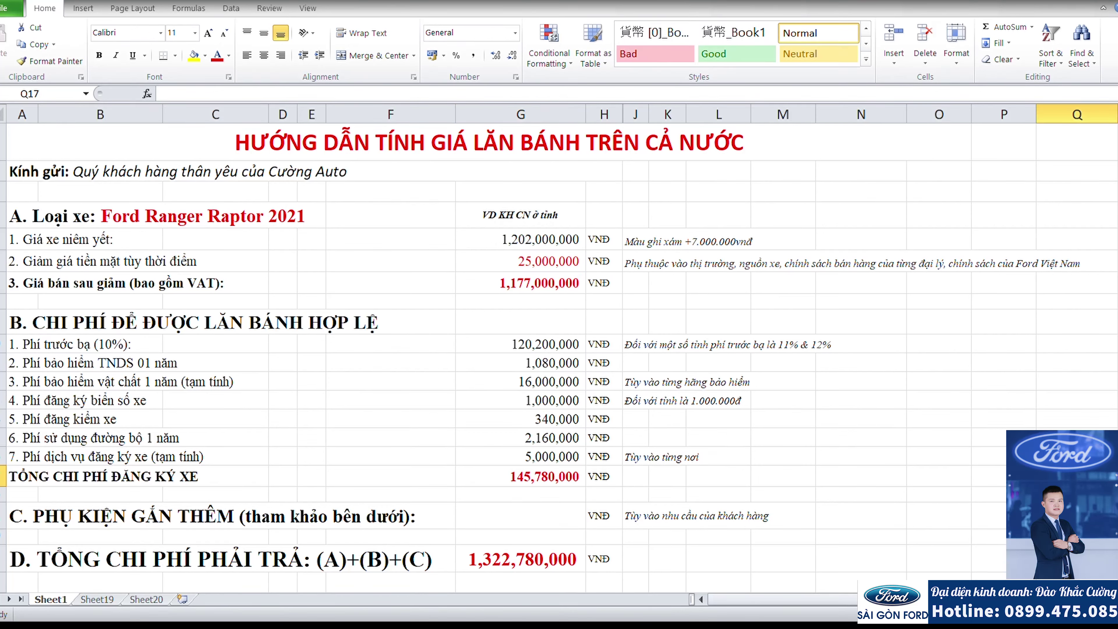